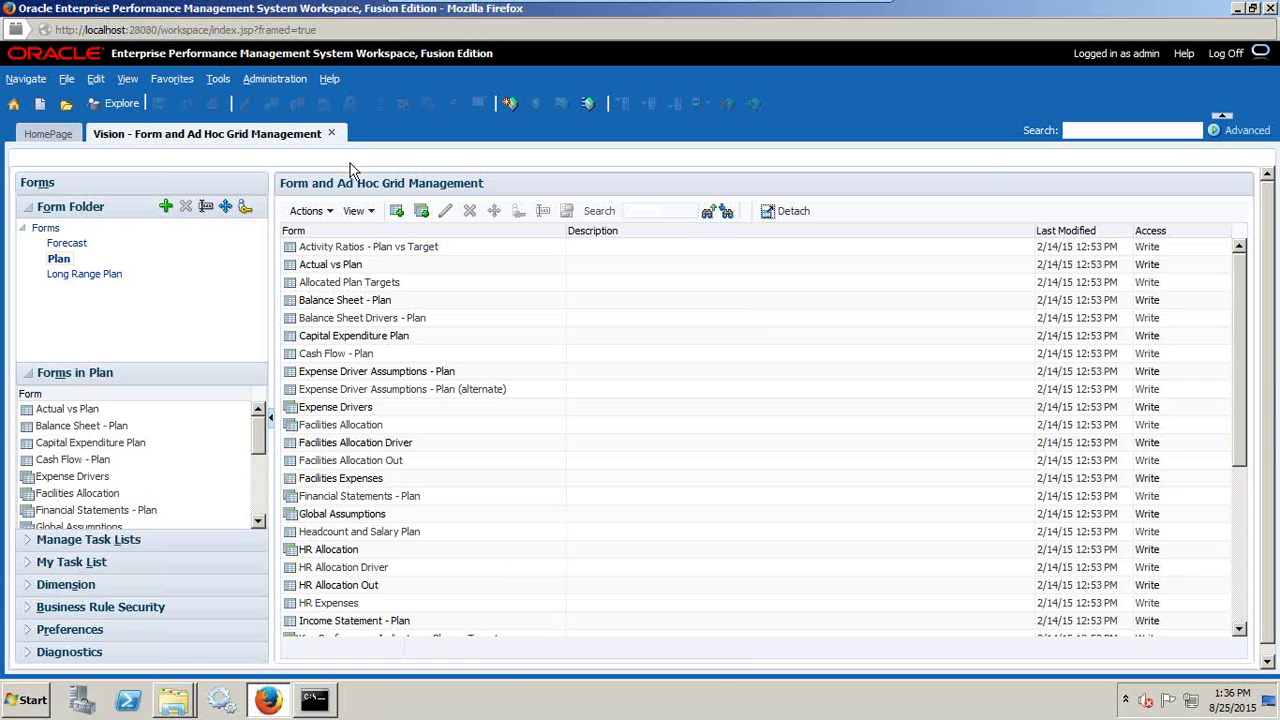
Look through the forms listed in the Forecast, Plan and Long Range Plan folders
click(66, 243)
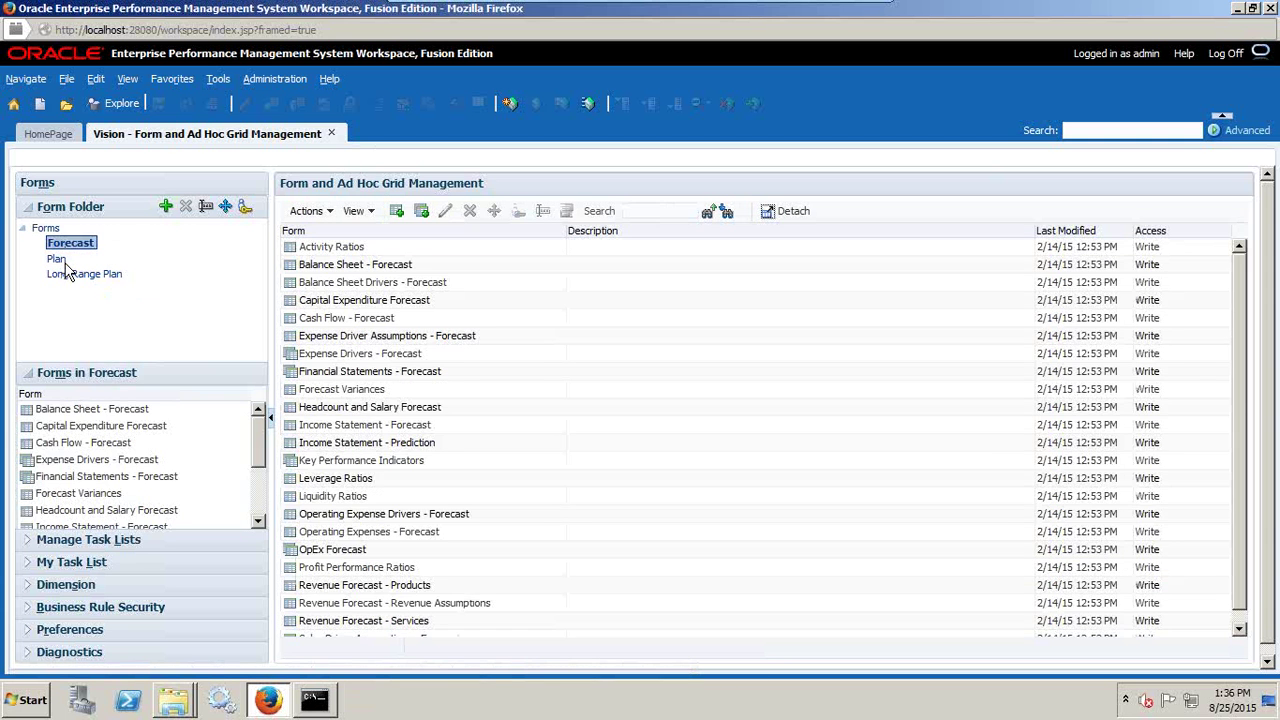
click(58, 259)
click(73, 274)
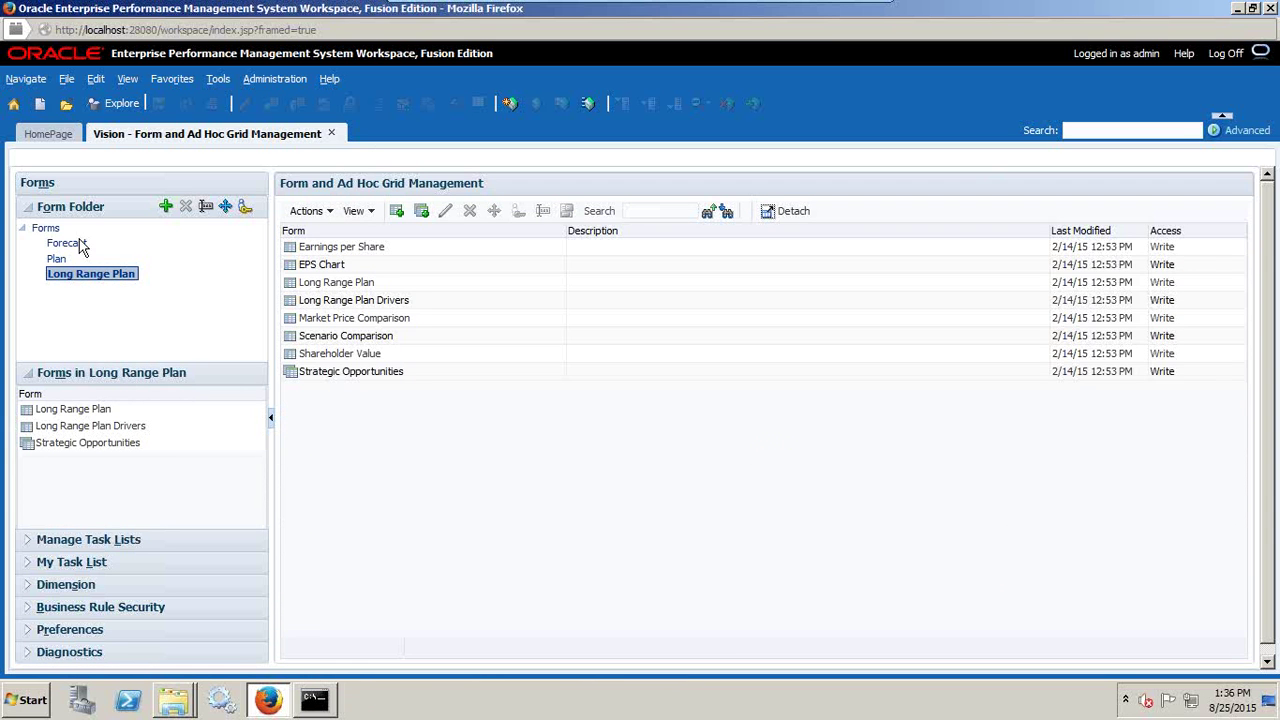
click(67, 244)
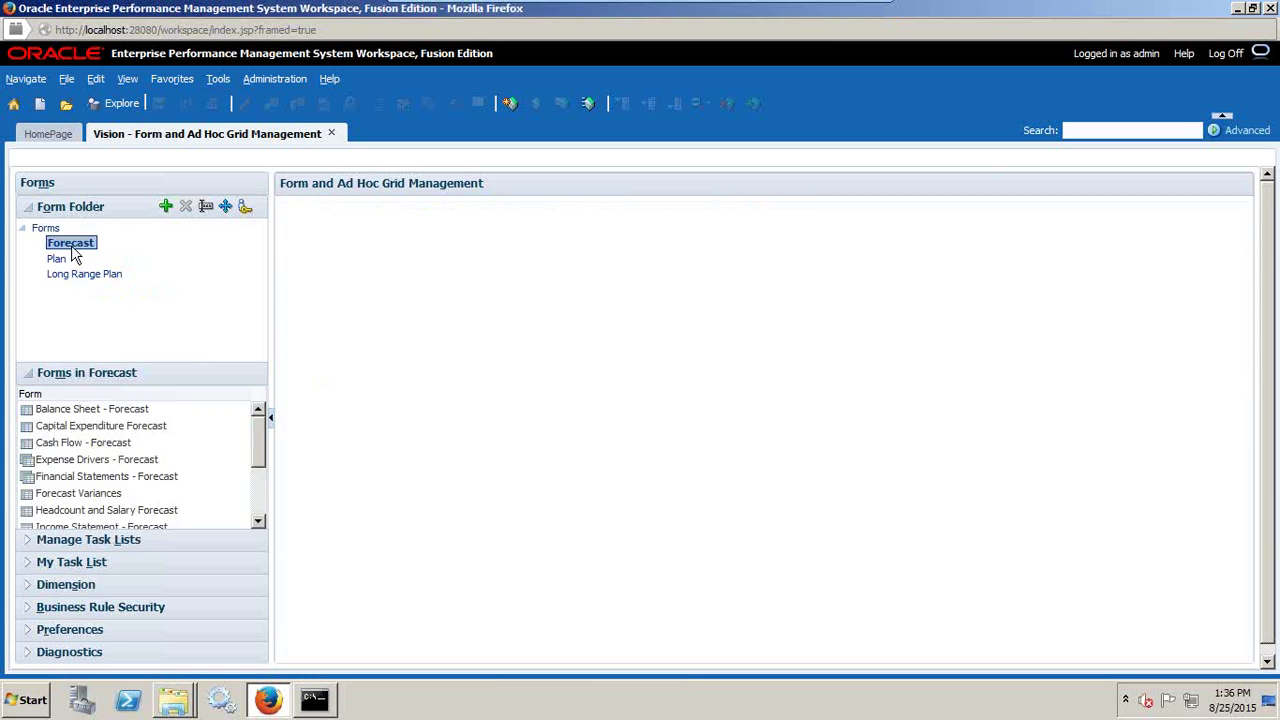
Run grid diagnostics on all available forms and list the forms with a load time of less than 1s
click(217, 78)
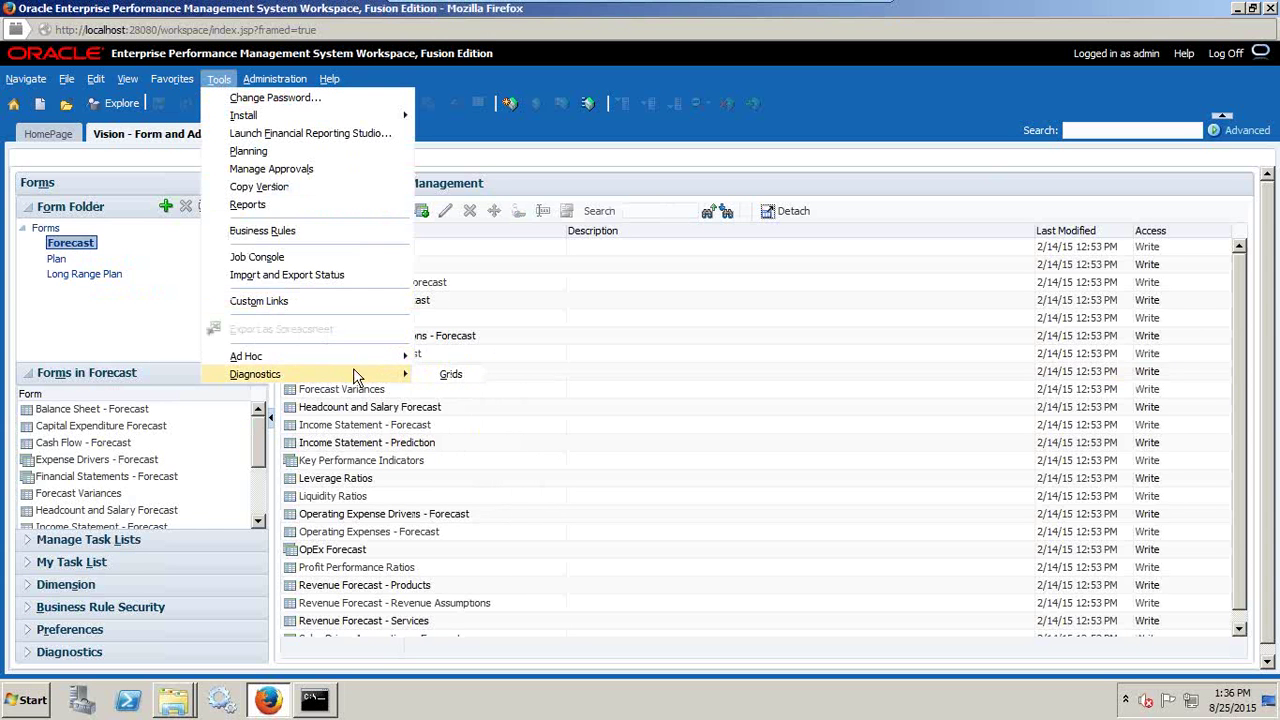
mouse_move(357, 373)
click(441, 376)
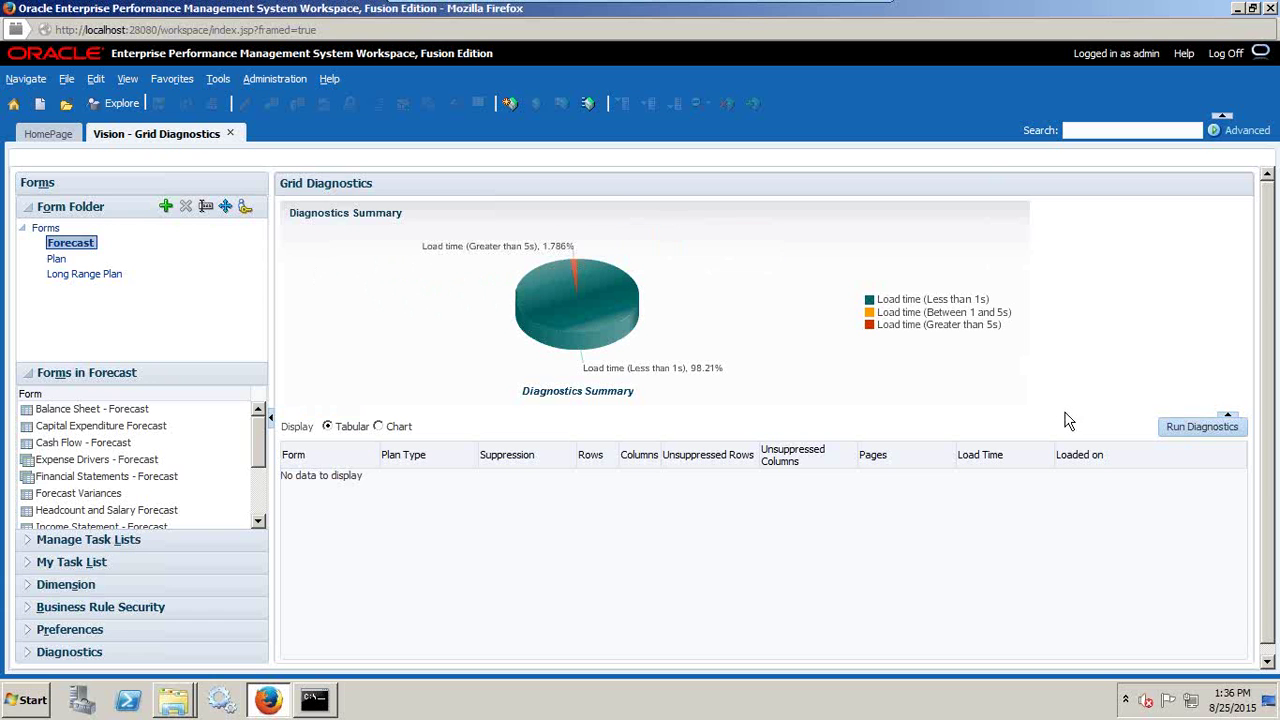
click(1203, 430)
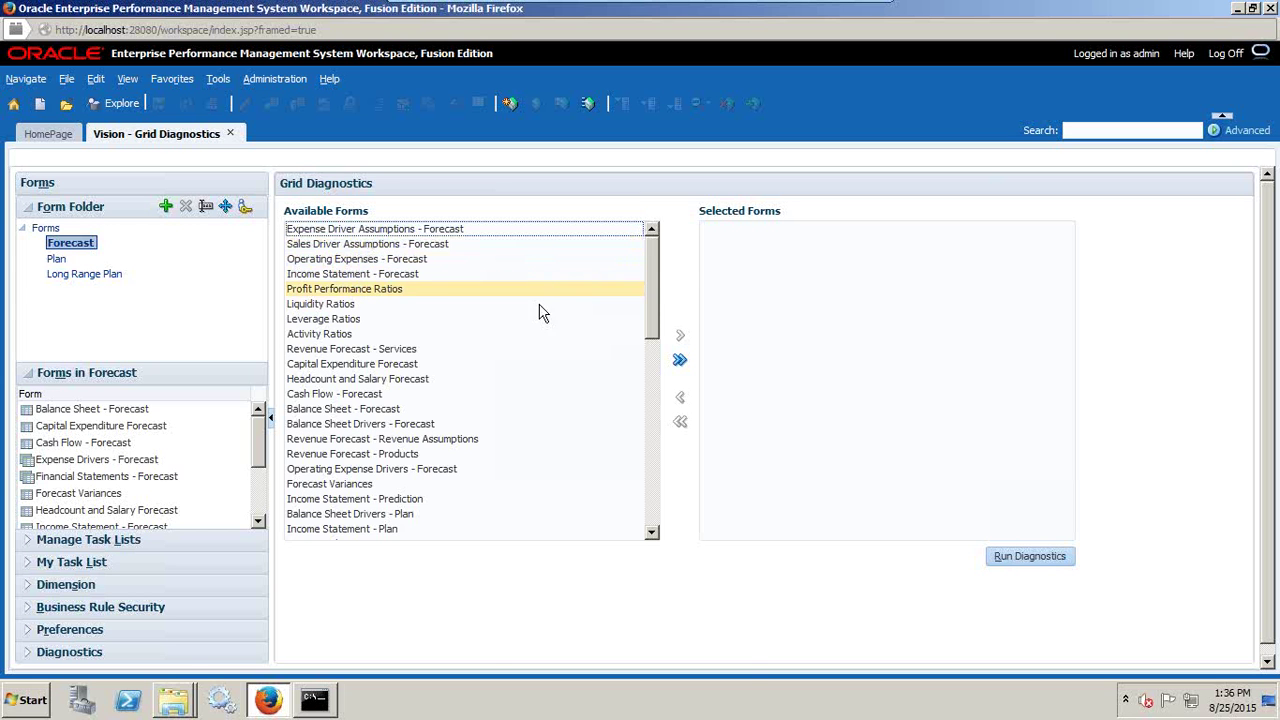
click(681, 364)
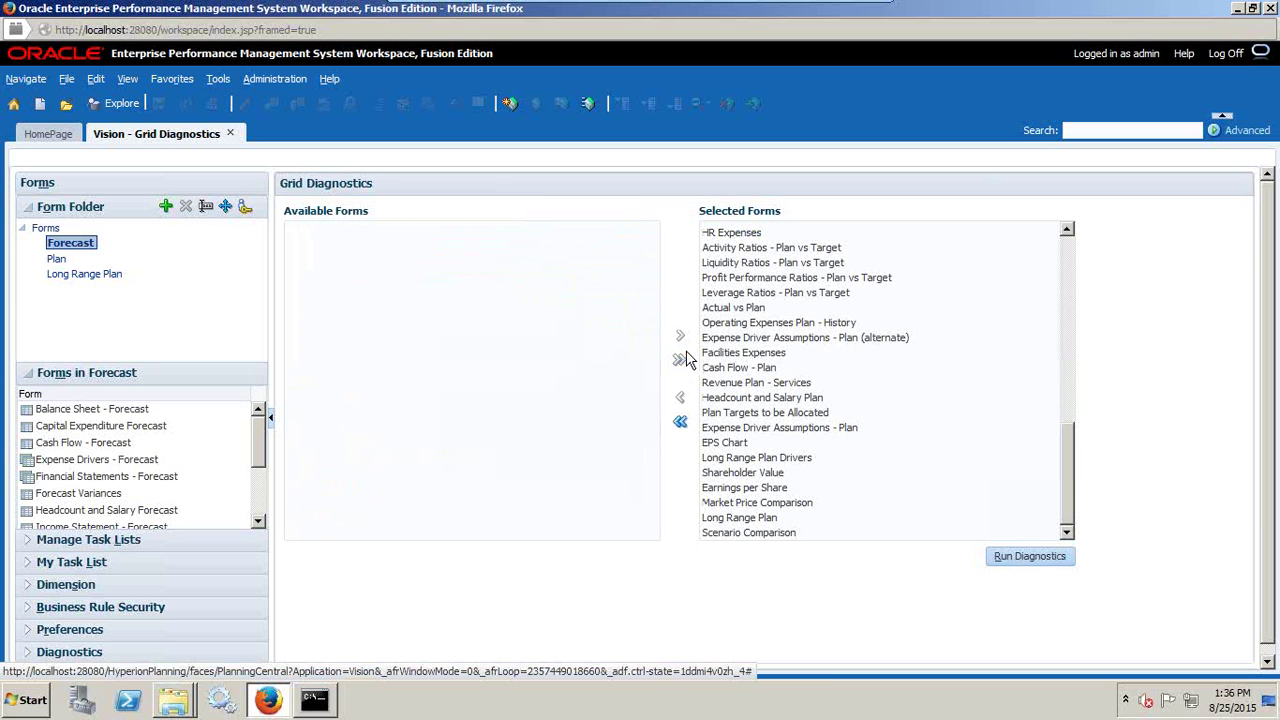
click(1022, 560)
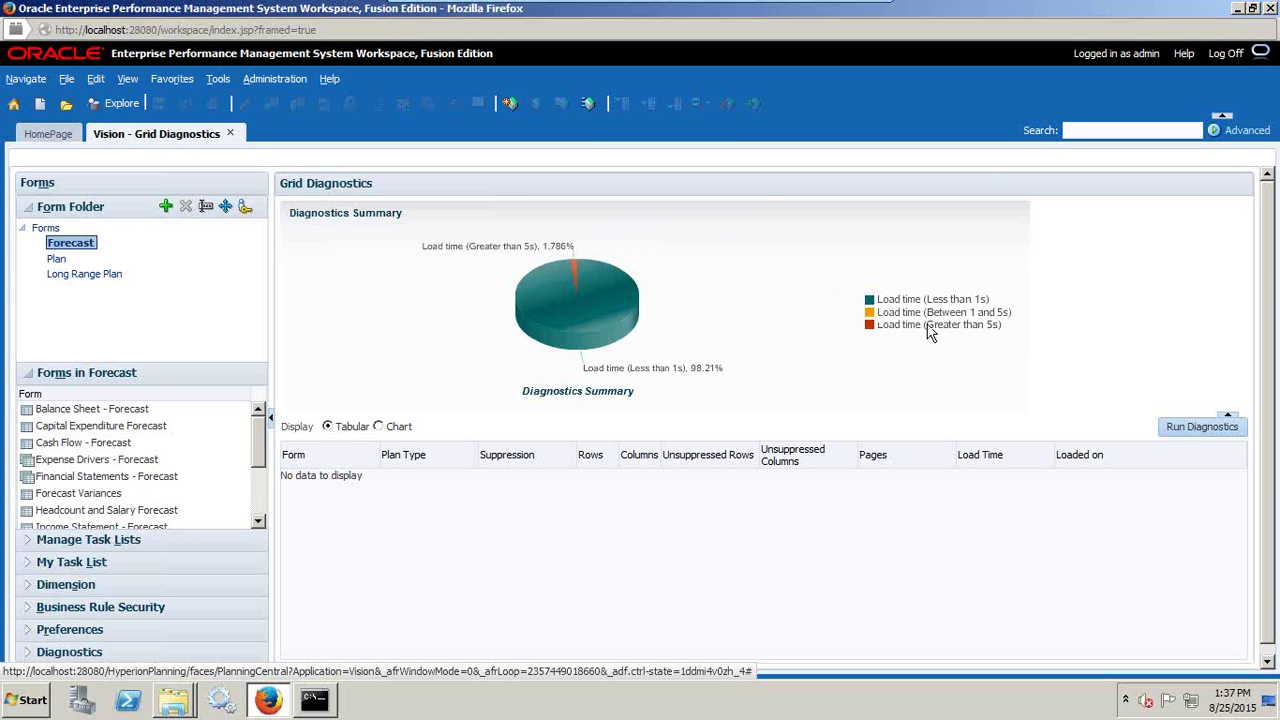
click(590, 310)
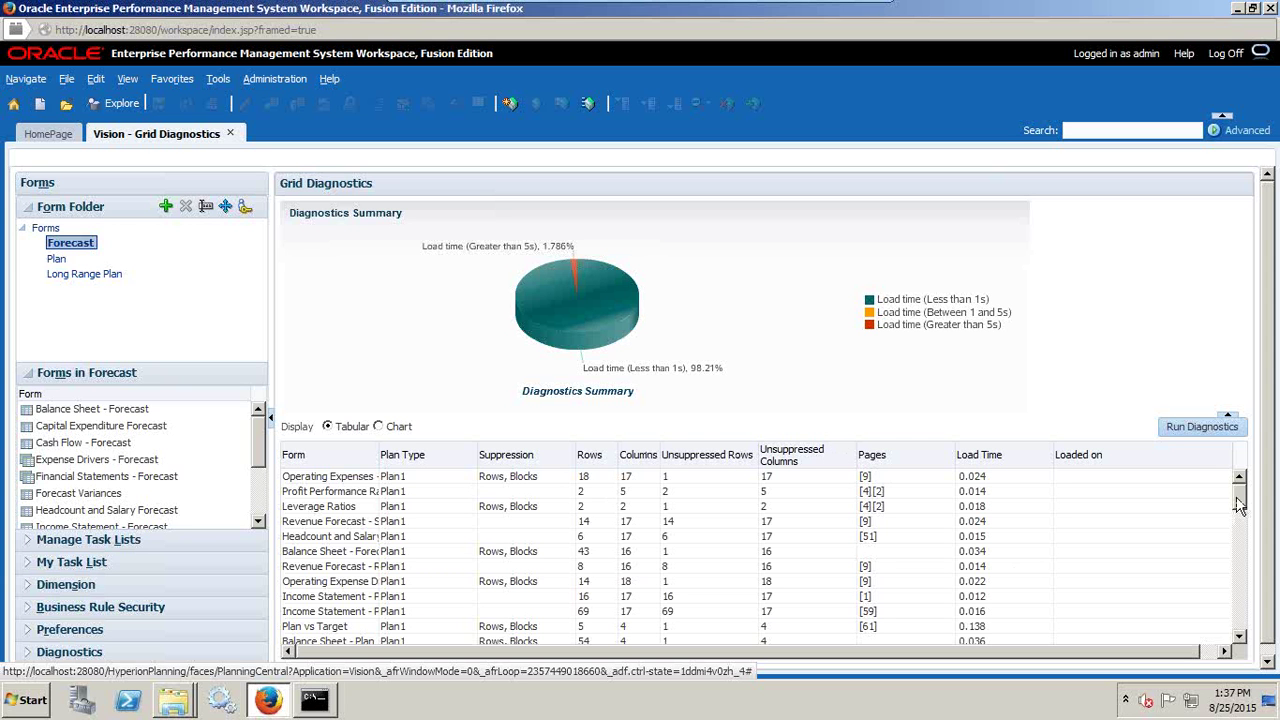
mouse_move(1240, 503)
mouse_down()
mouse_move(1246, 645)
mouse_move(1244, 520)
mouse_move(1255, 505)
mouse_move(1245, 640)
mouse_move(1258, 505)
mouse_up()
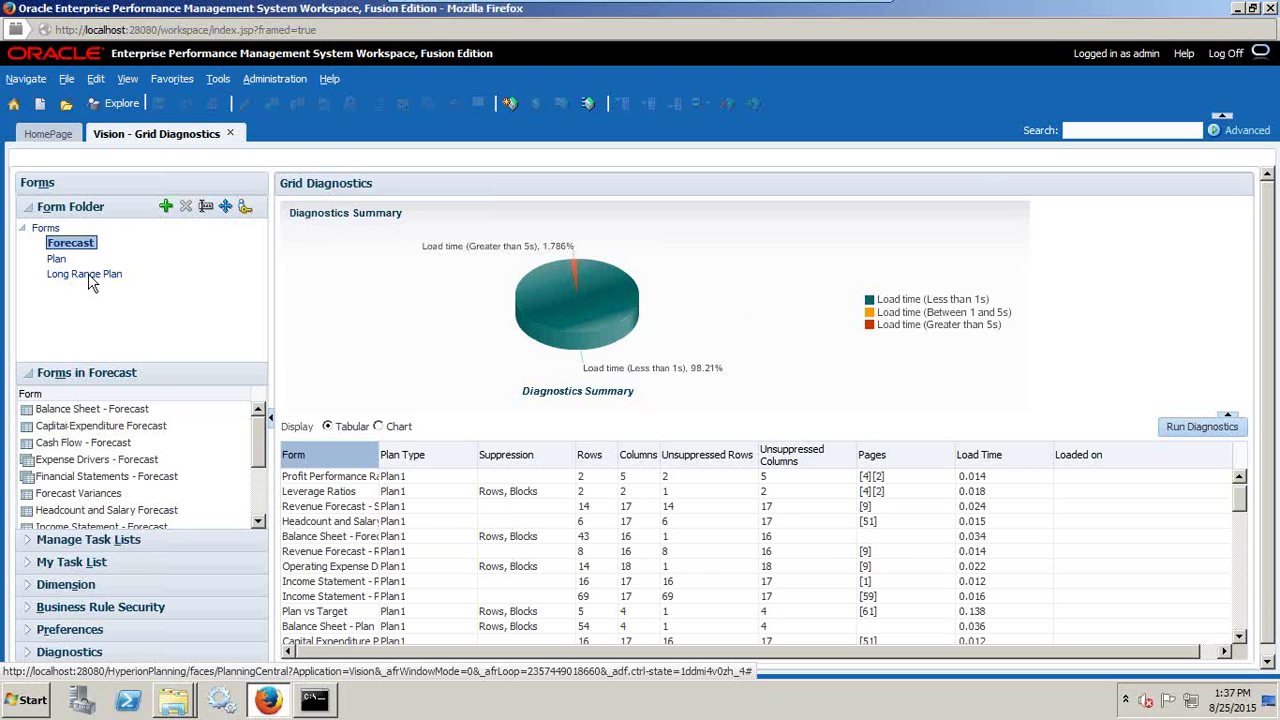
Edit the layout of the Plan form Activity Ratios - Plan vs Target, moving Product and Entity from the Point of View to the rows
click(60, 259)
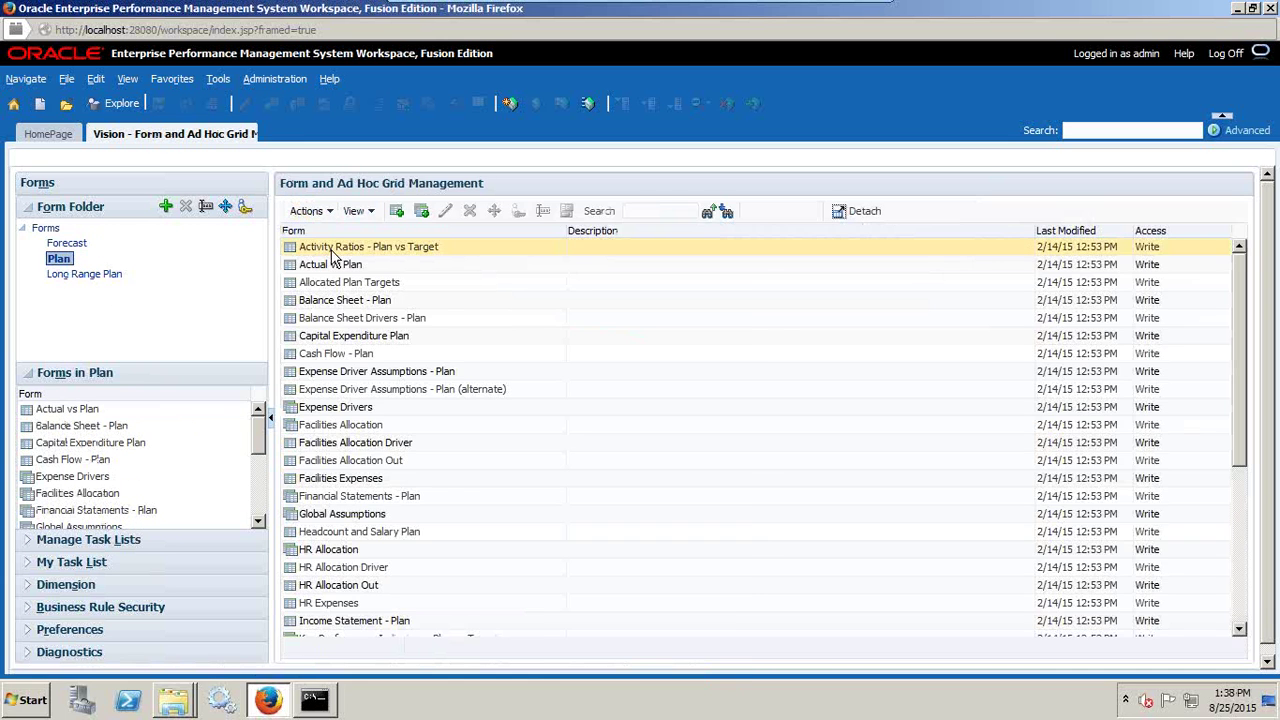
click(384, 249)
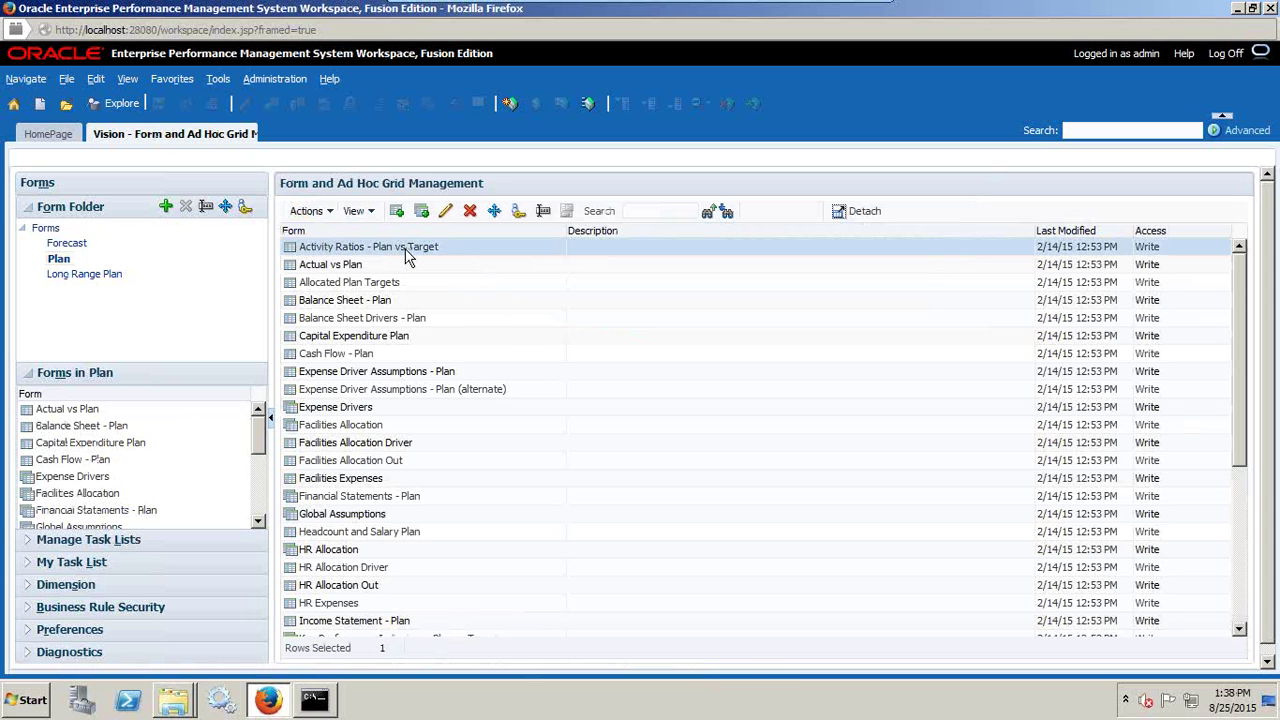
click(445, 211)
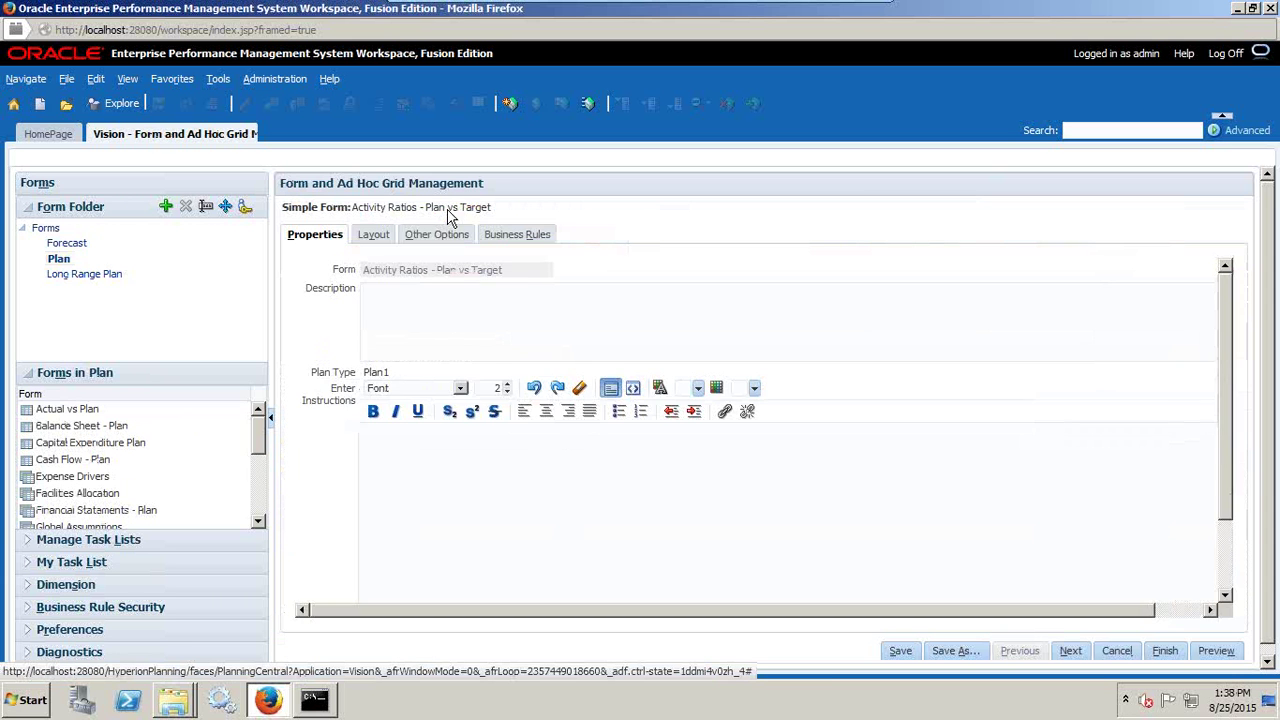
click(380, 235)
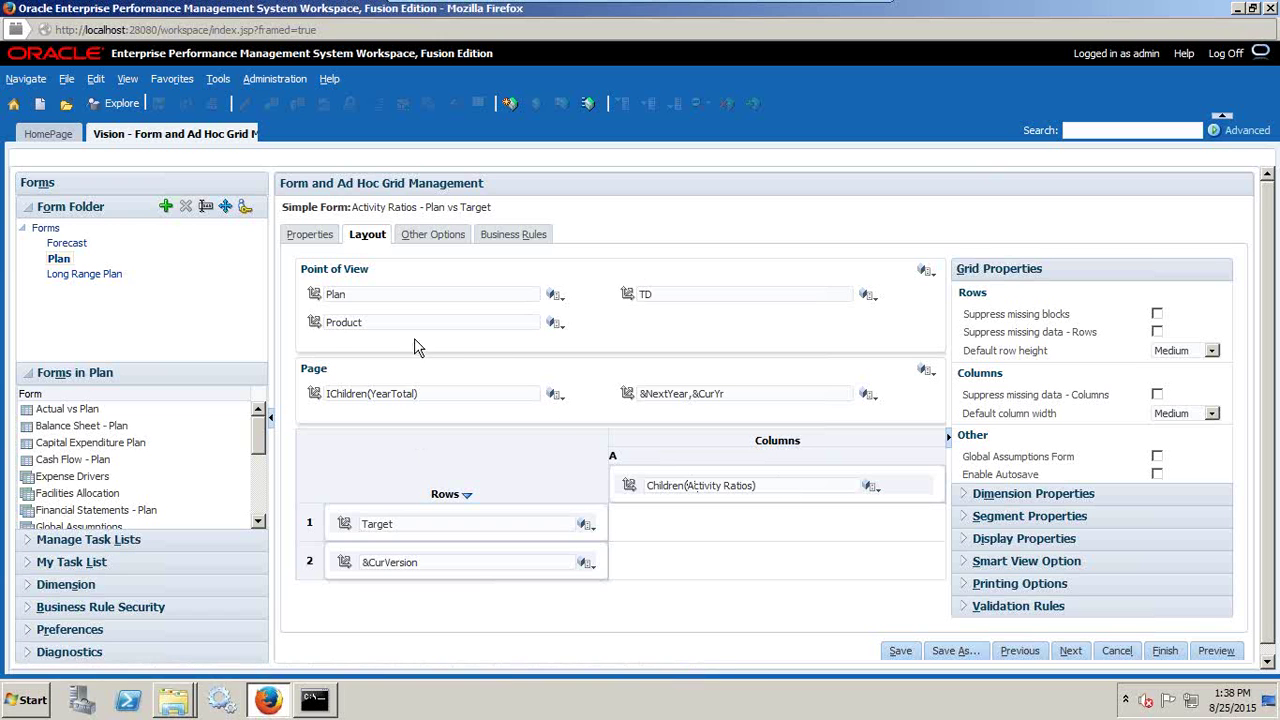
drag(335, 322, 325, 528)
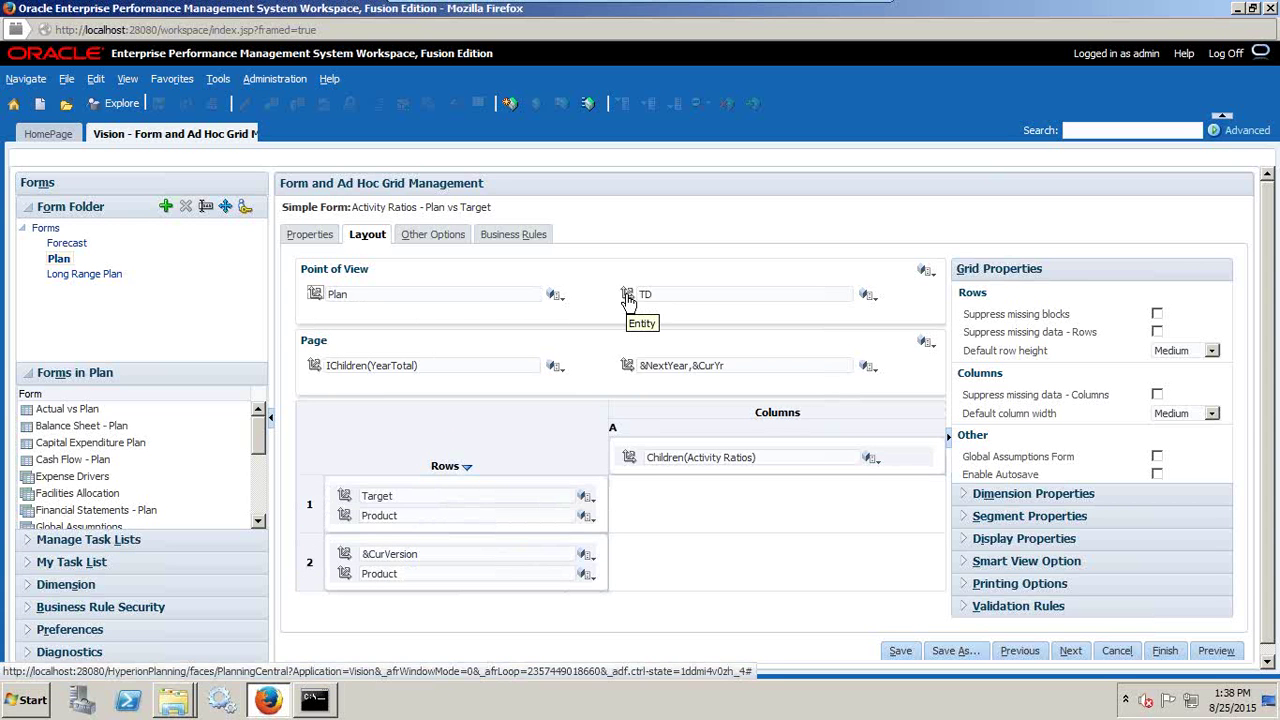
drag(627, 293, 330, 492)
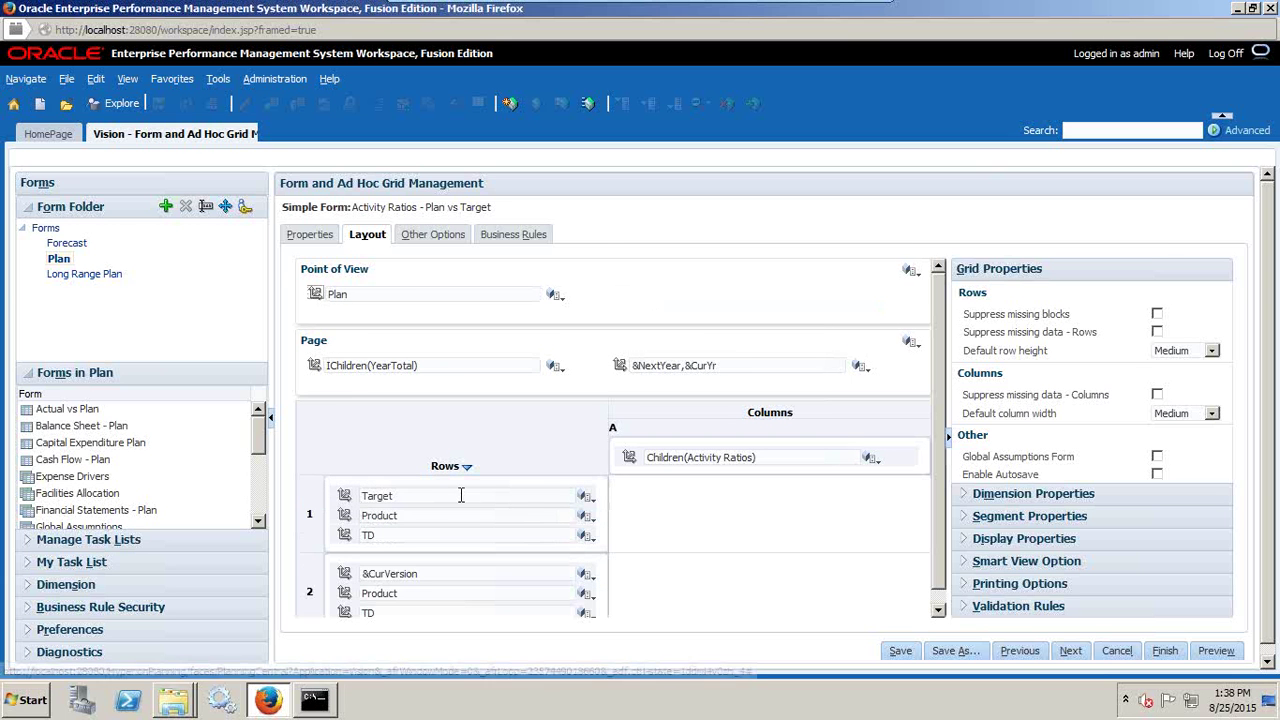
Replace the Product member in row 1 with P_TP and its inclusive descendants
click(588, 520)
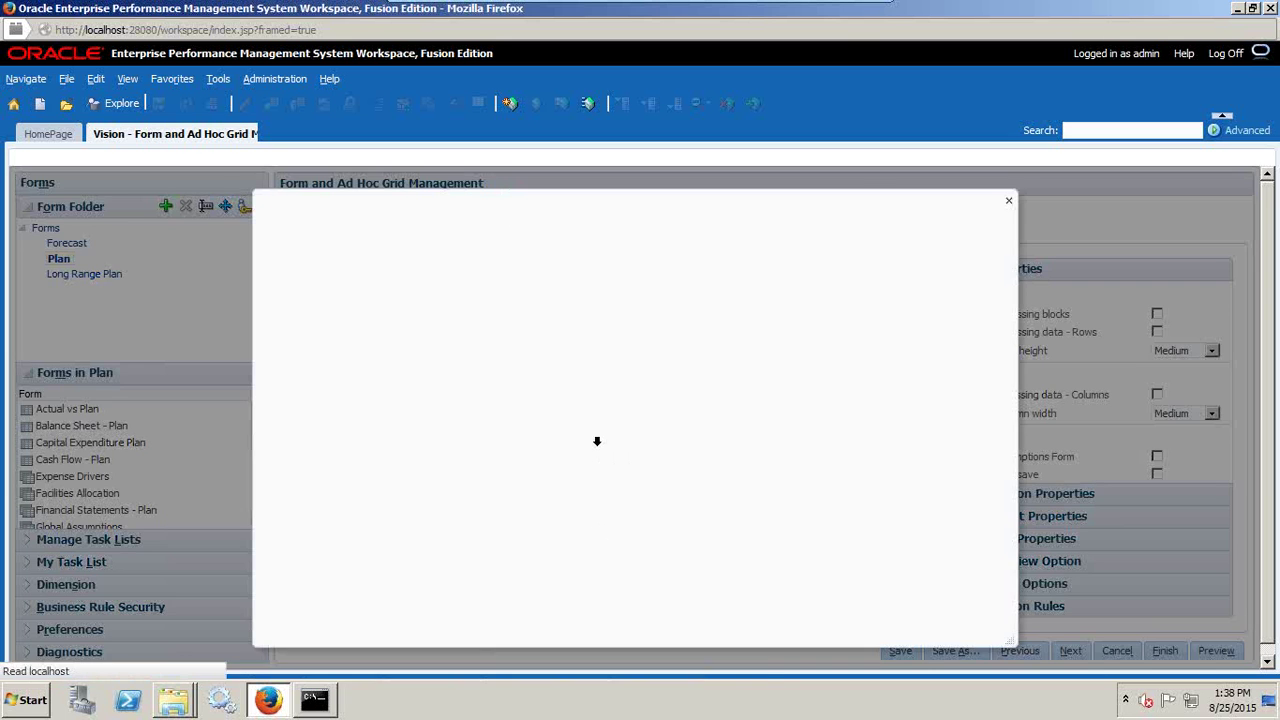
click(721, 326)
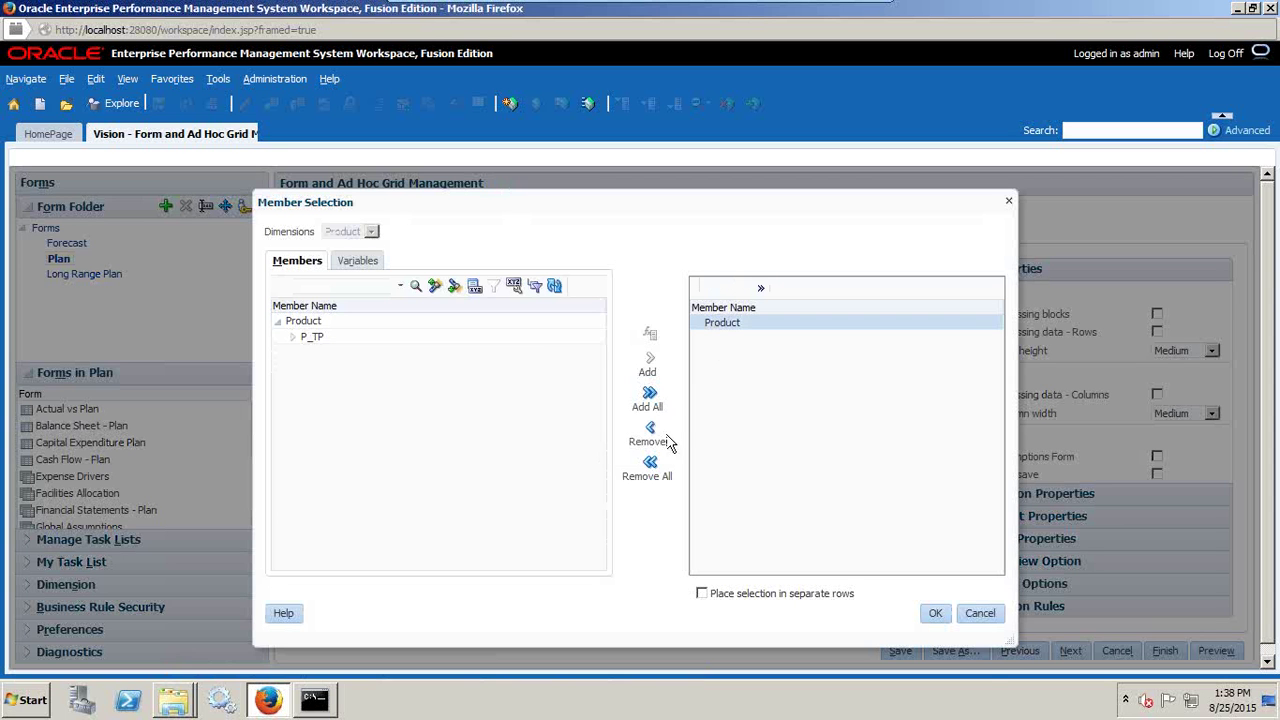
click(308, 340)
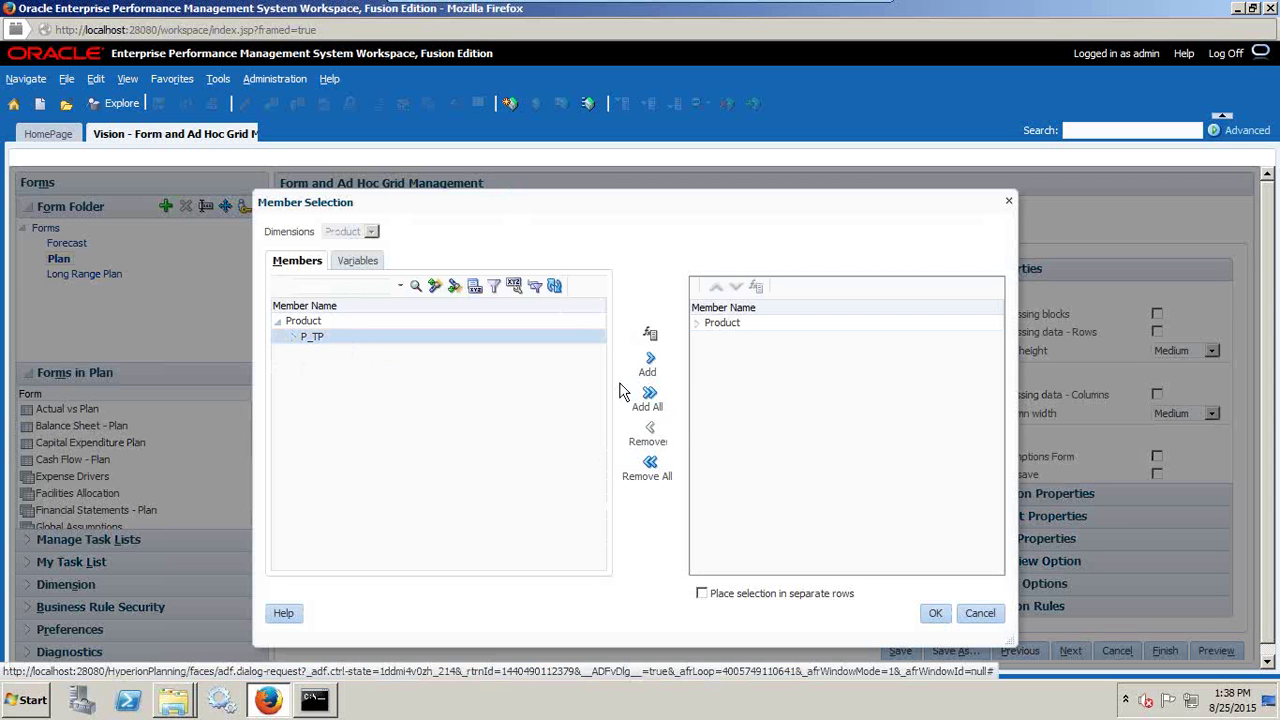
click(650, 360)
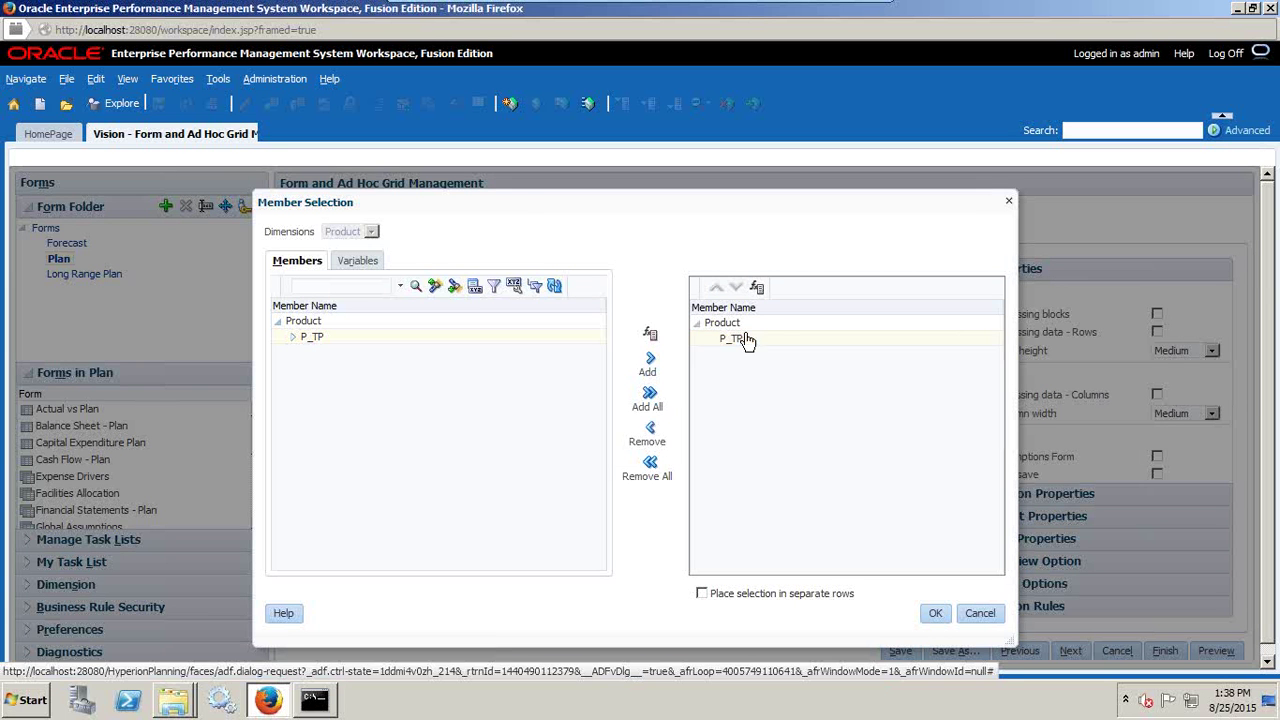
click(747, 340)
click(697, 430)
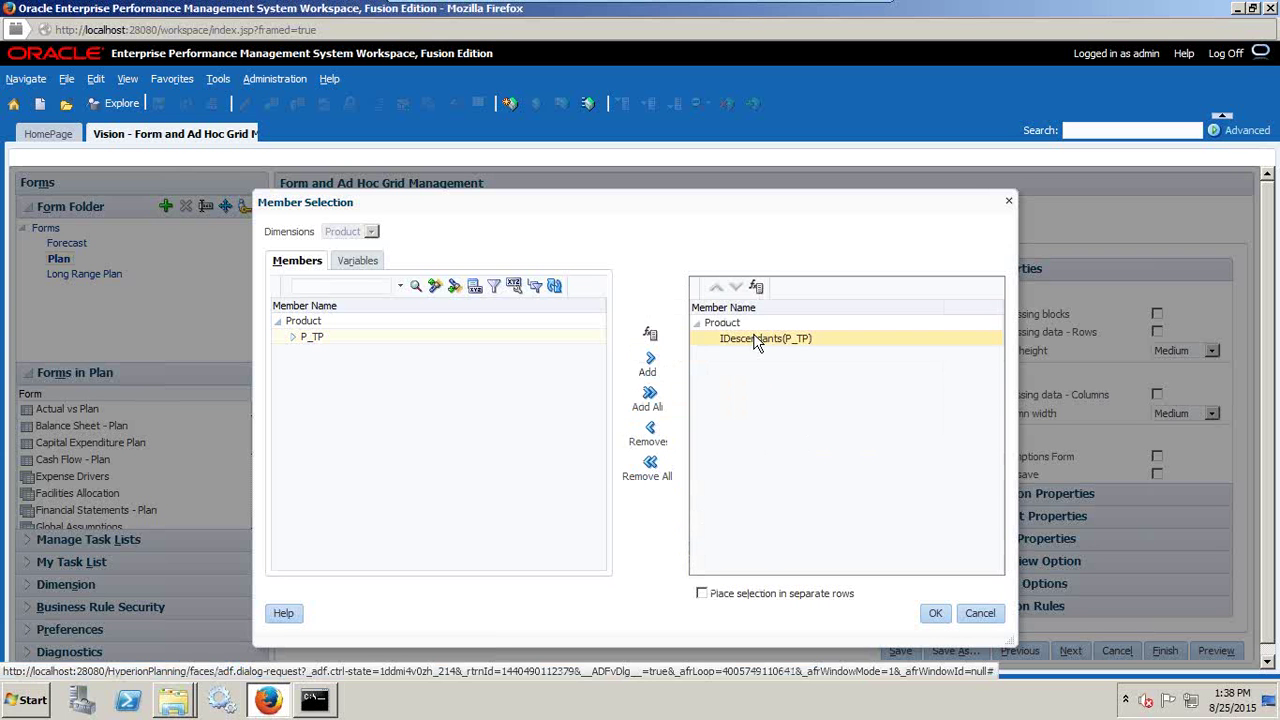
click(934, 612)
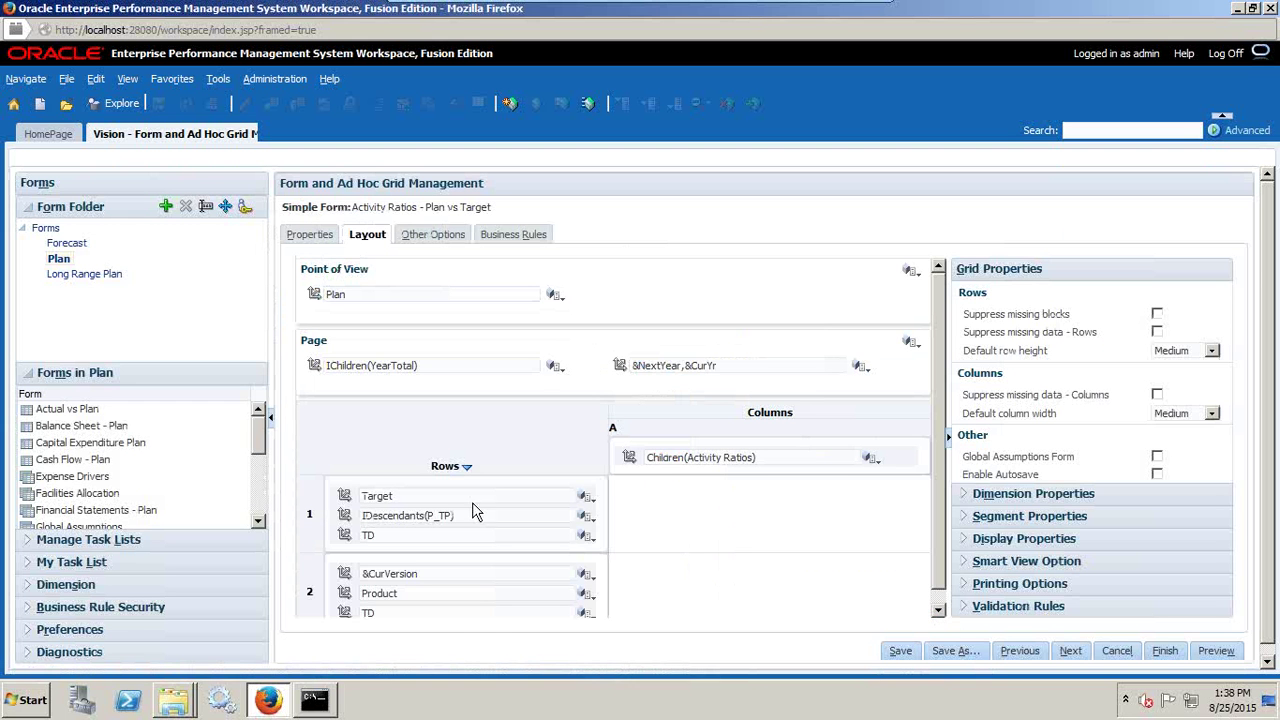
Remove TD from row 1's Entity selection and add all the available Entity members instead
click(586, 539)
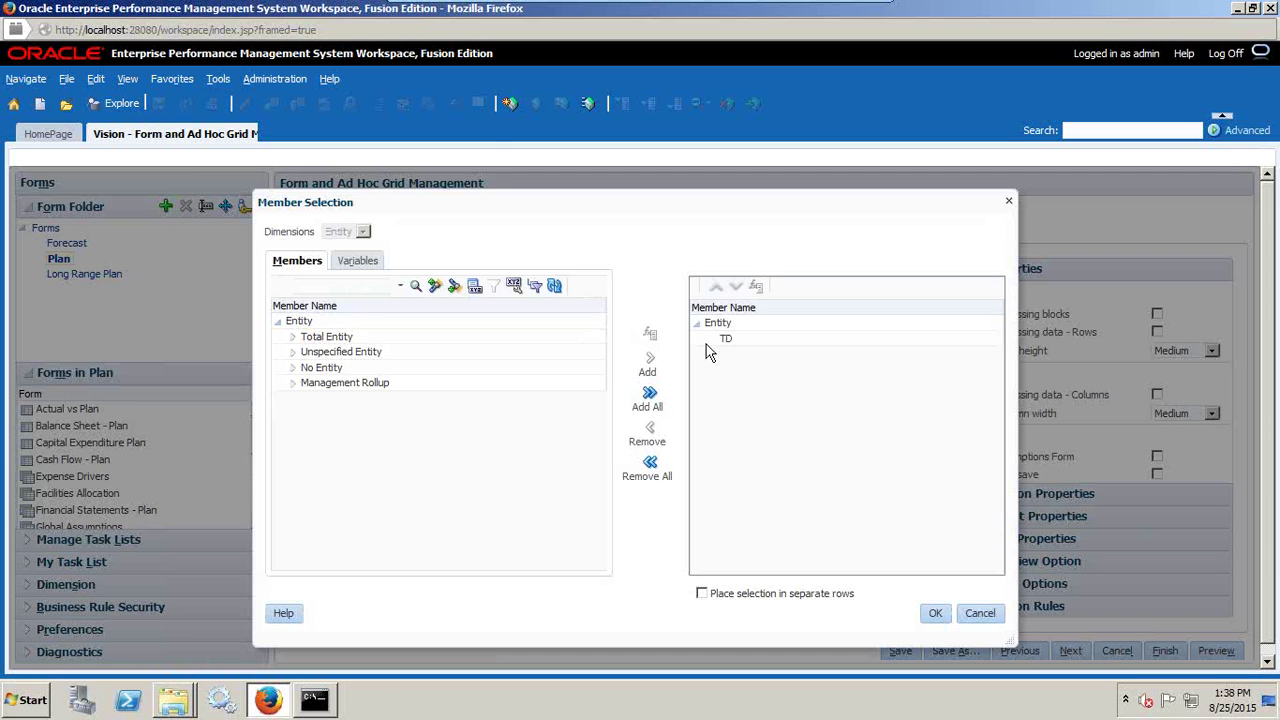
click(728, 340)
click(729, 339)
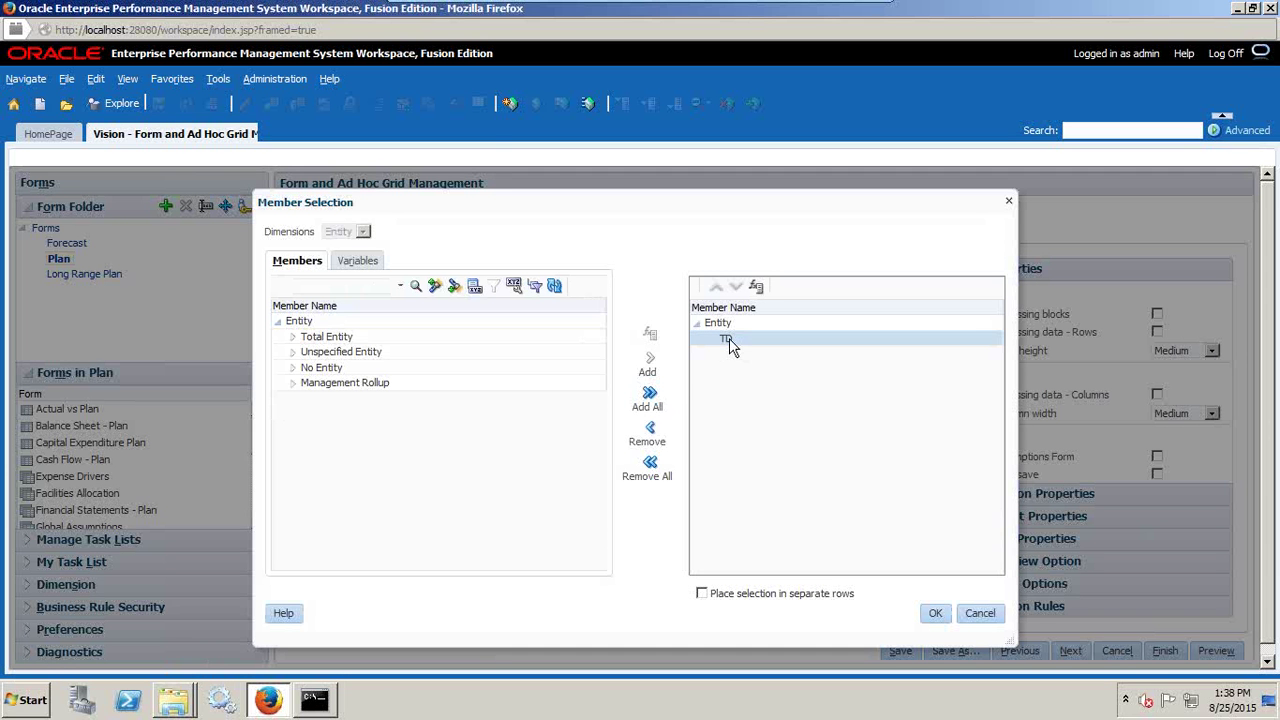
click(650, 430)
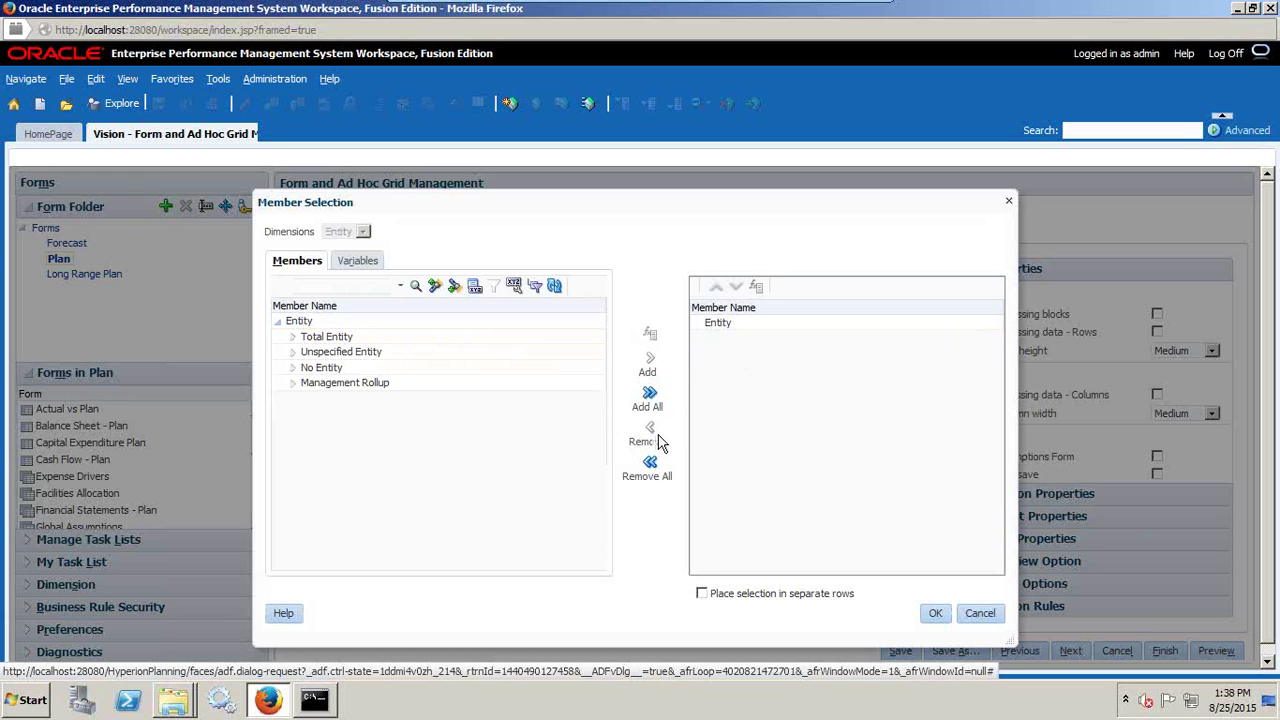
click(650, 394)
Apply the Descendants (inc) function to the selected members Total Entity and Unspecified Entity
click(749, 338)
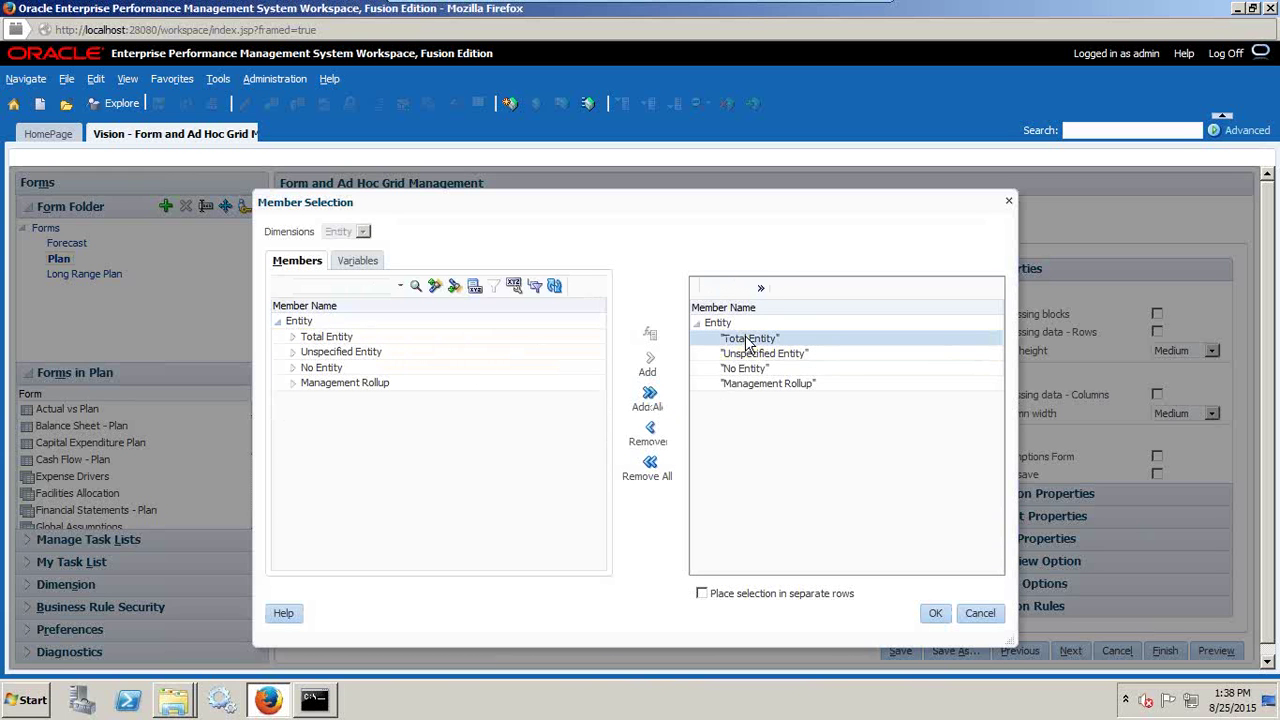
click(757, 288)
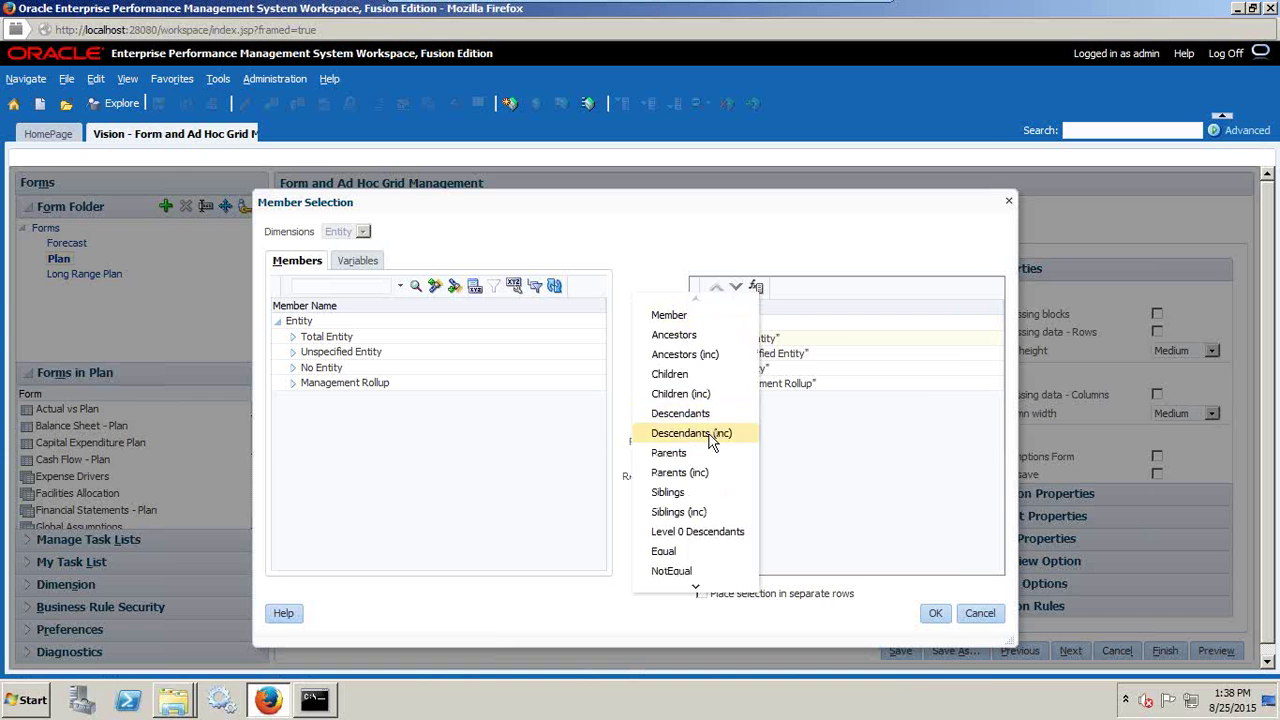
click(712, 437)
click(765, 354)
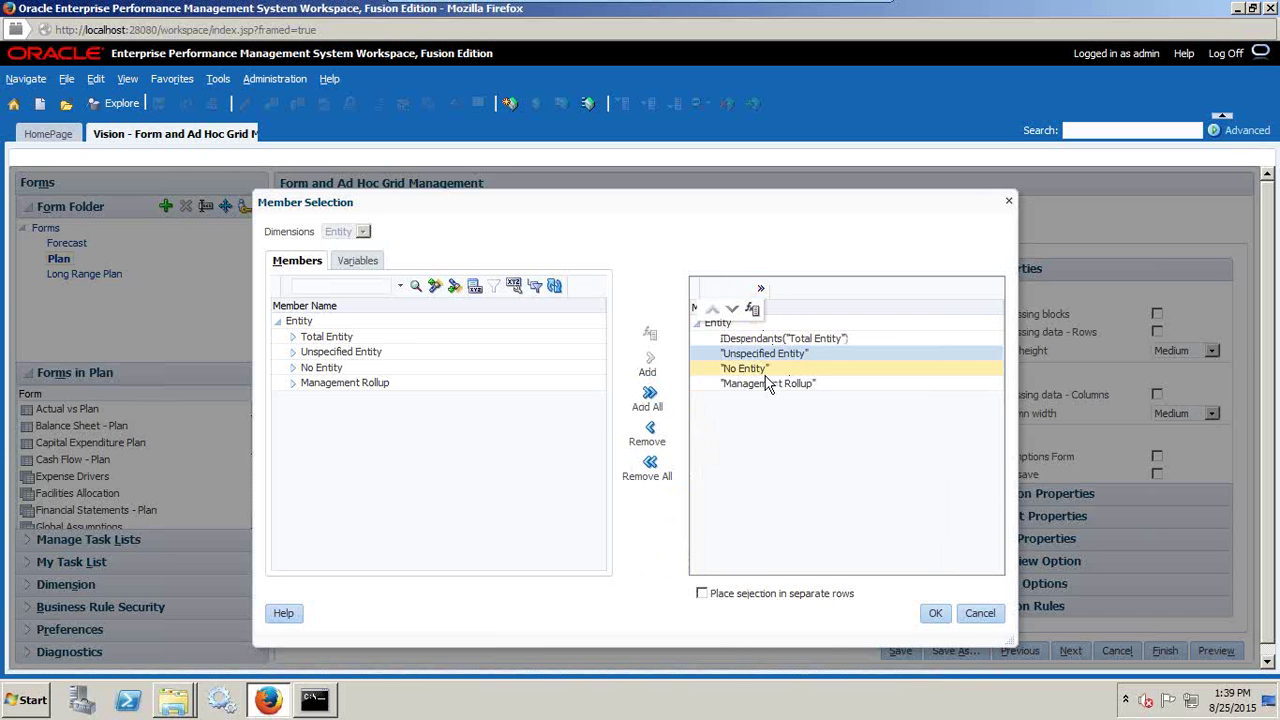
click(754, 310)
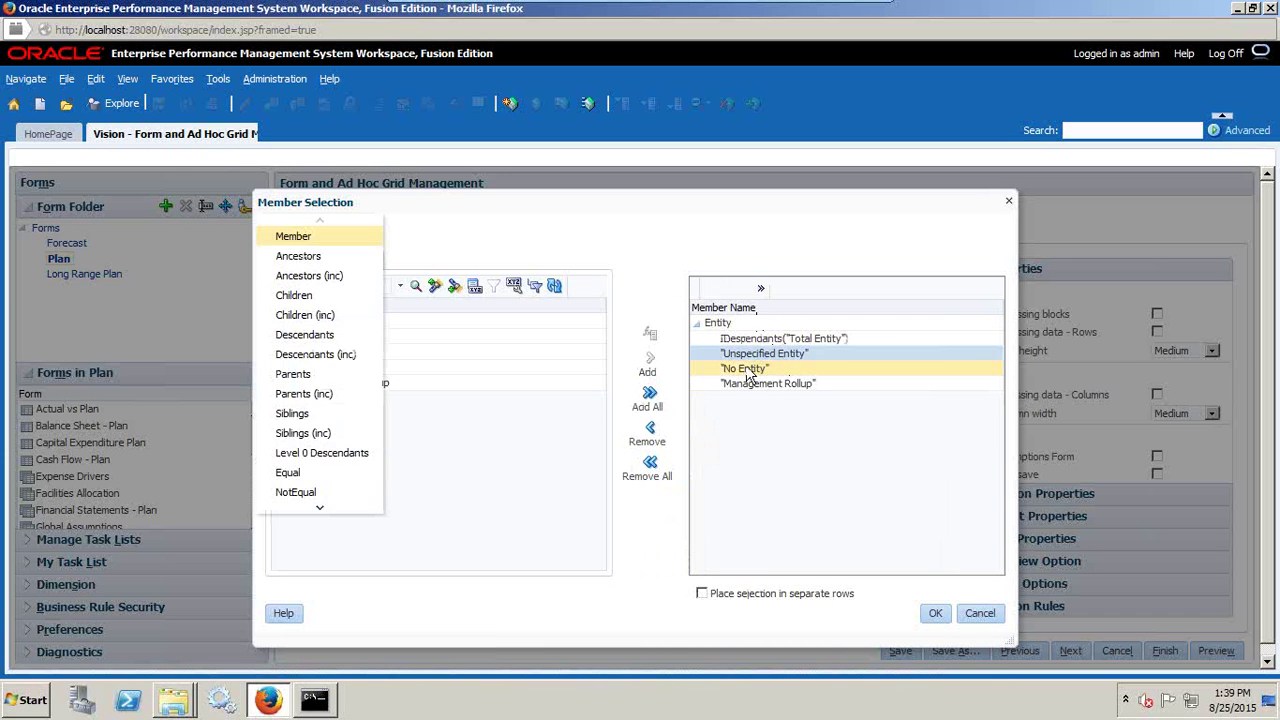
click(338, 355)
Apply Descendants (inc) to No Entity and Management Rollup and accept the Entity member selection
click(750, 369)
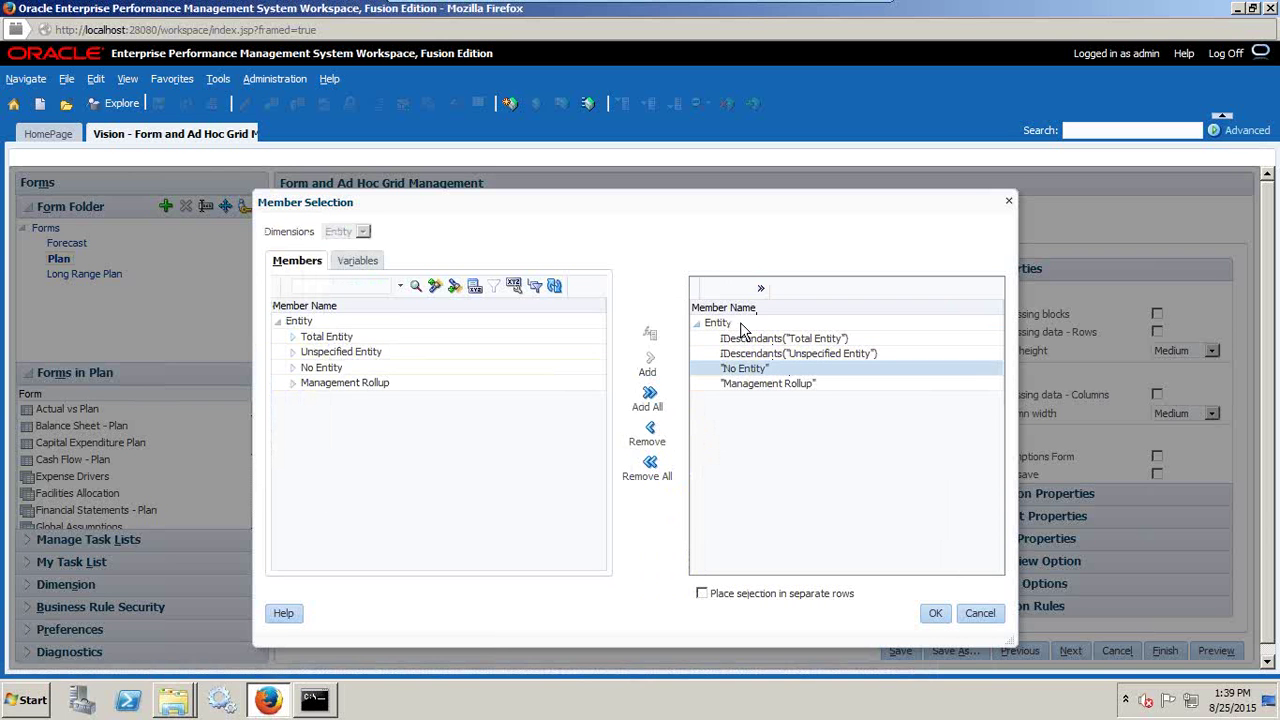
click(756, 309)
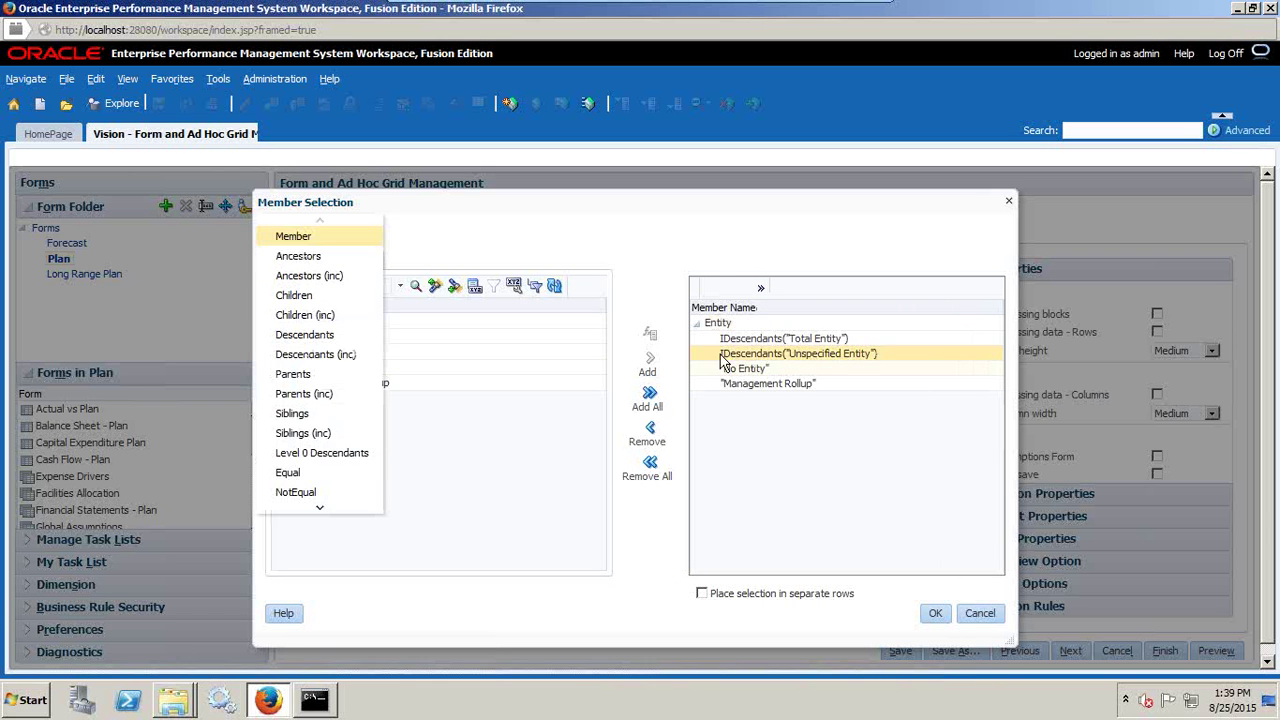
click(345, 355)
click(745, 382)
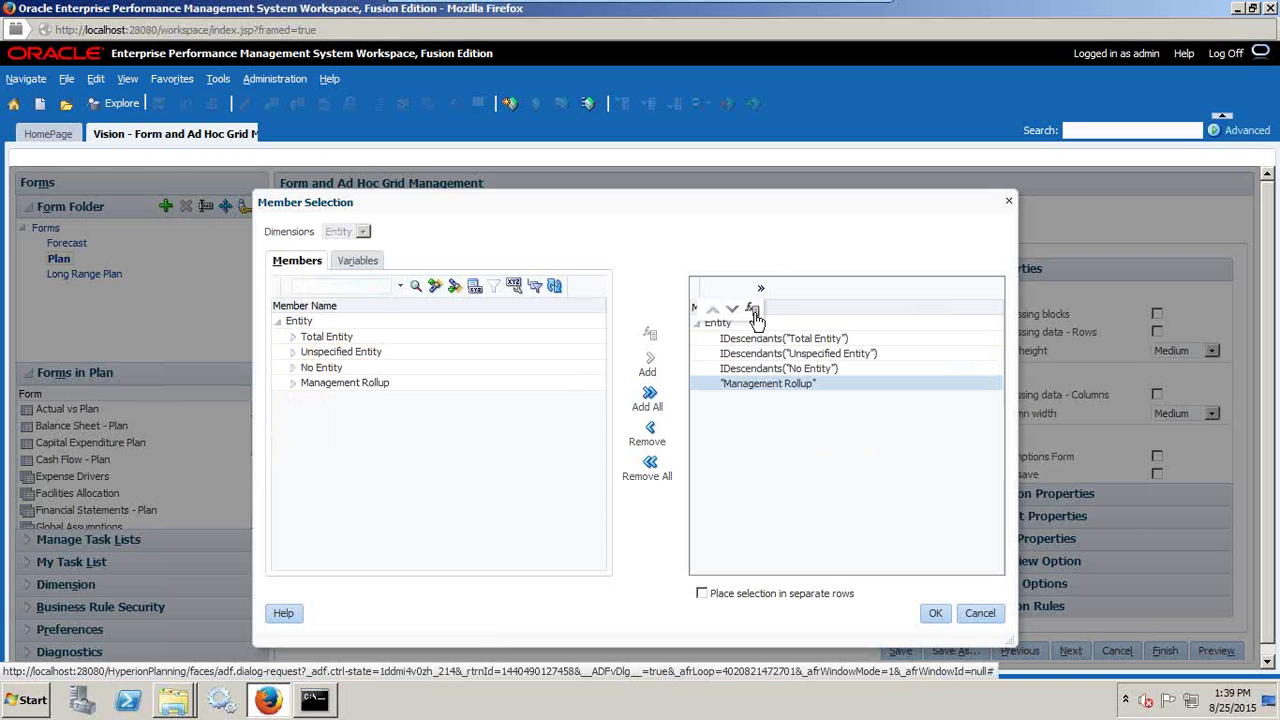
click(754, 309)
click(326, 354)
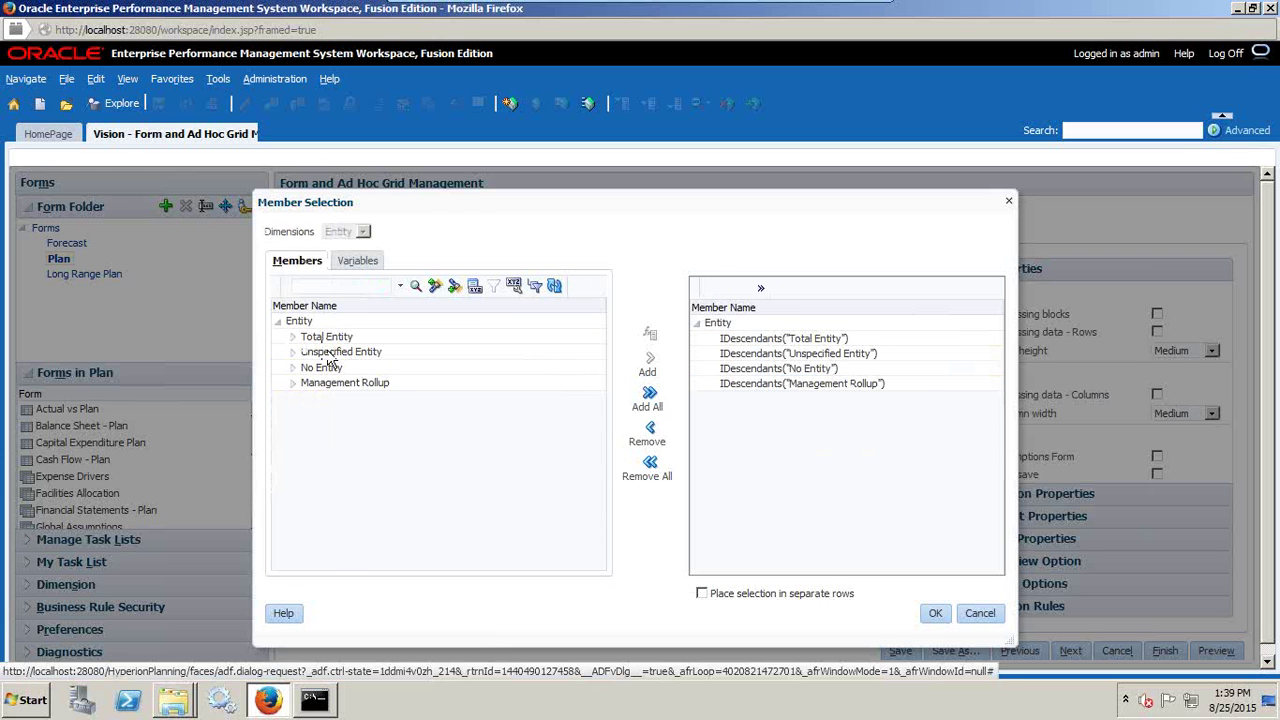
click(935, 613)
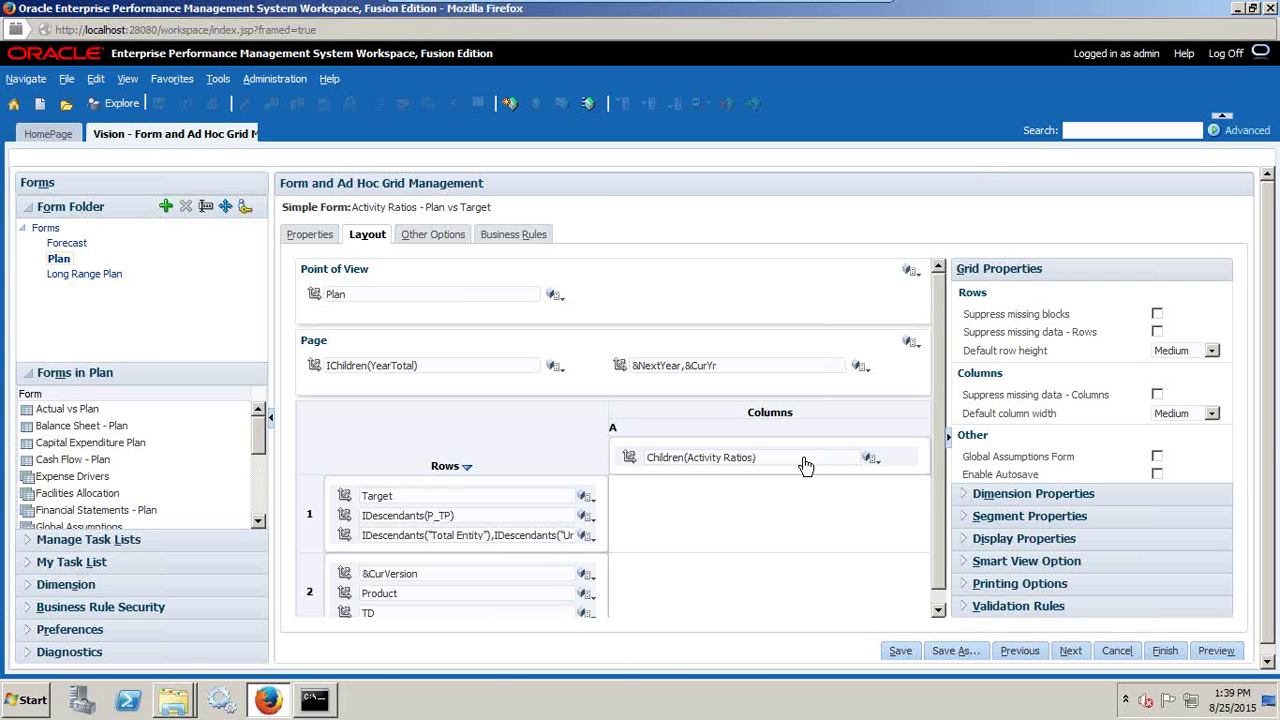
Replace Children(Activity Ratios) in column A's Account selection with all the available Account members
click(870, 459)
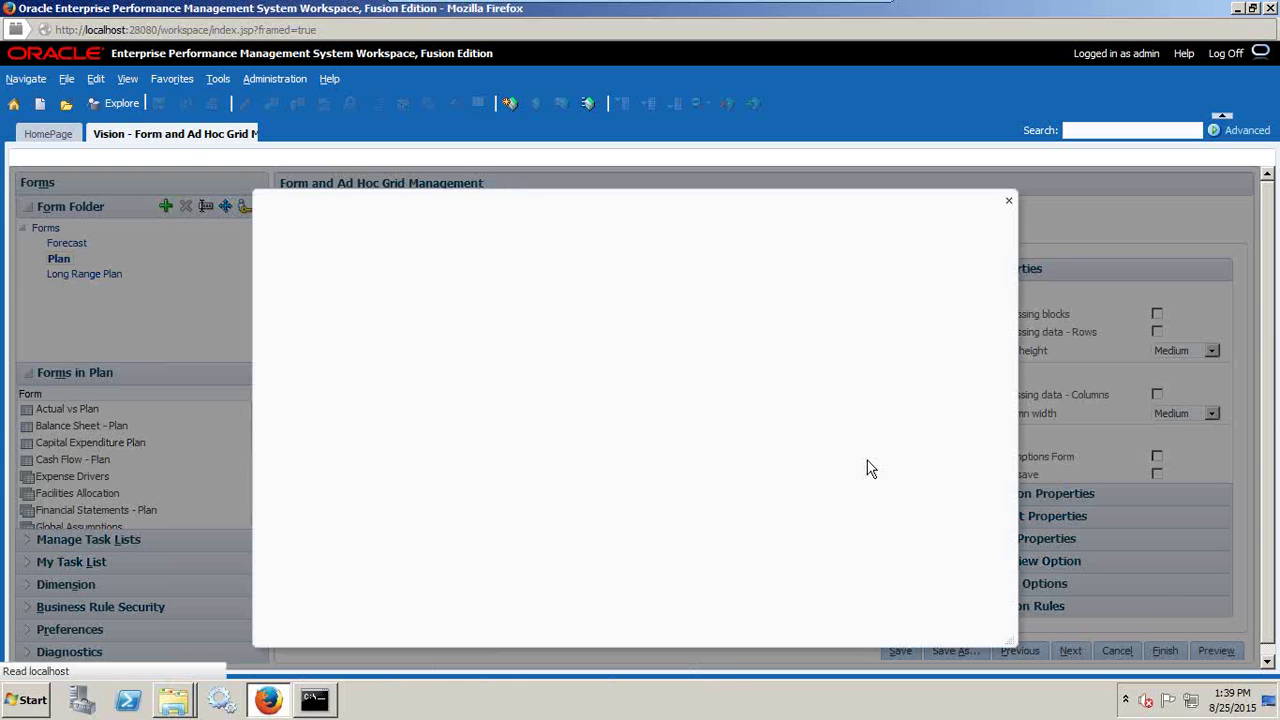
click(784, 338)
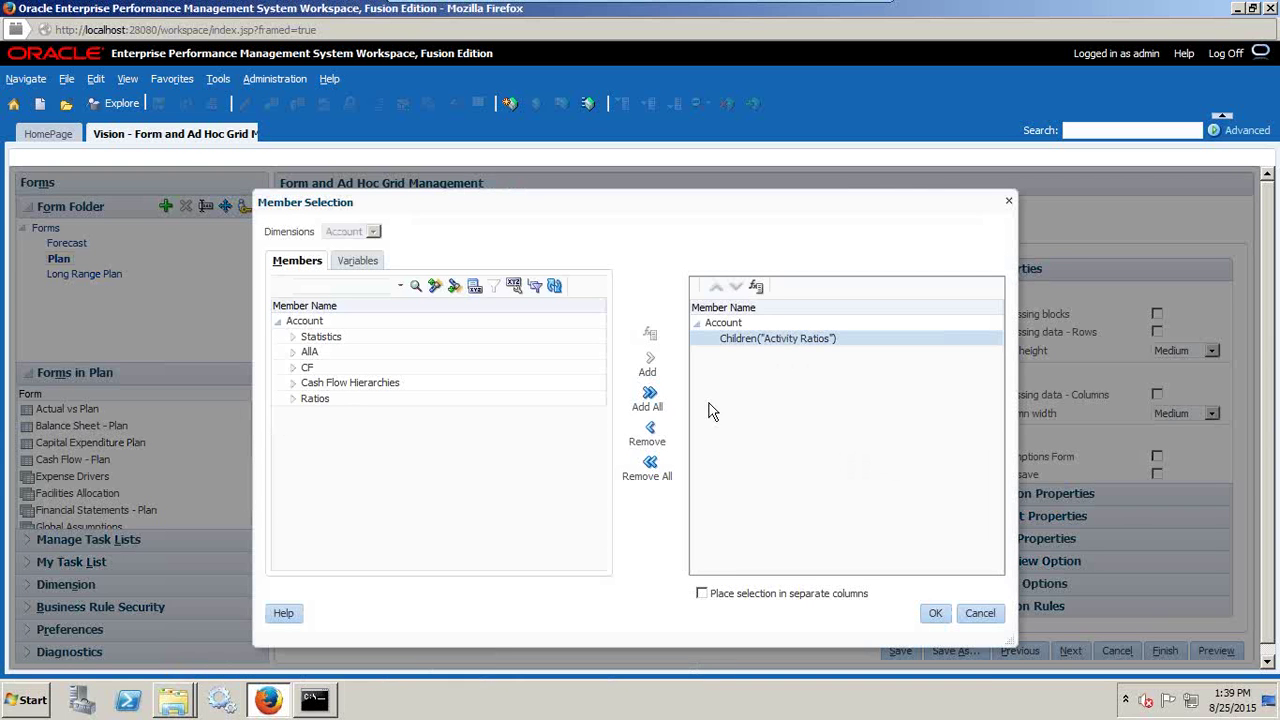
click(650, 432)
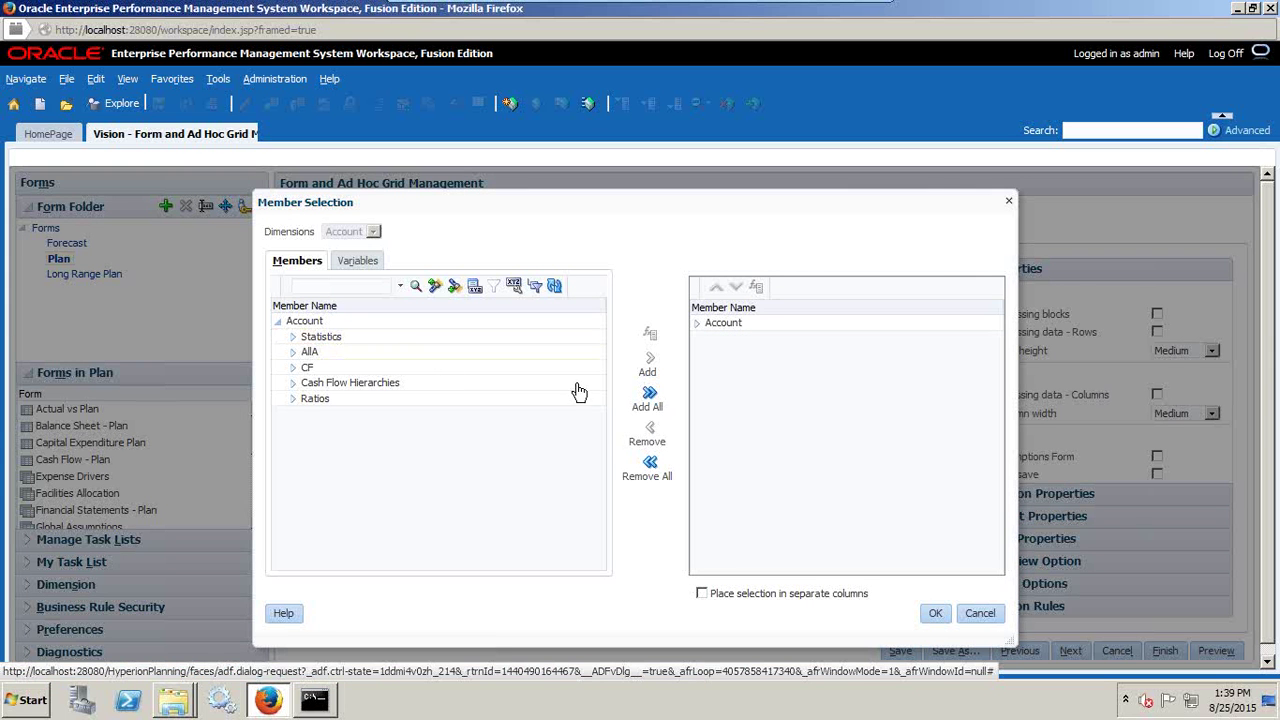
click(650, 396)
Apply the Descendants (inc) function to the selected Account members Statistics, AllA and CF
click(728, 338)
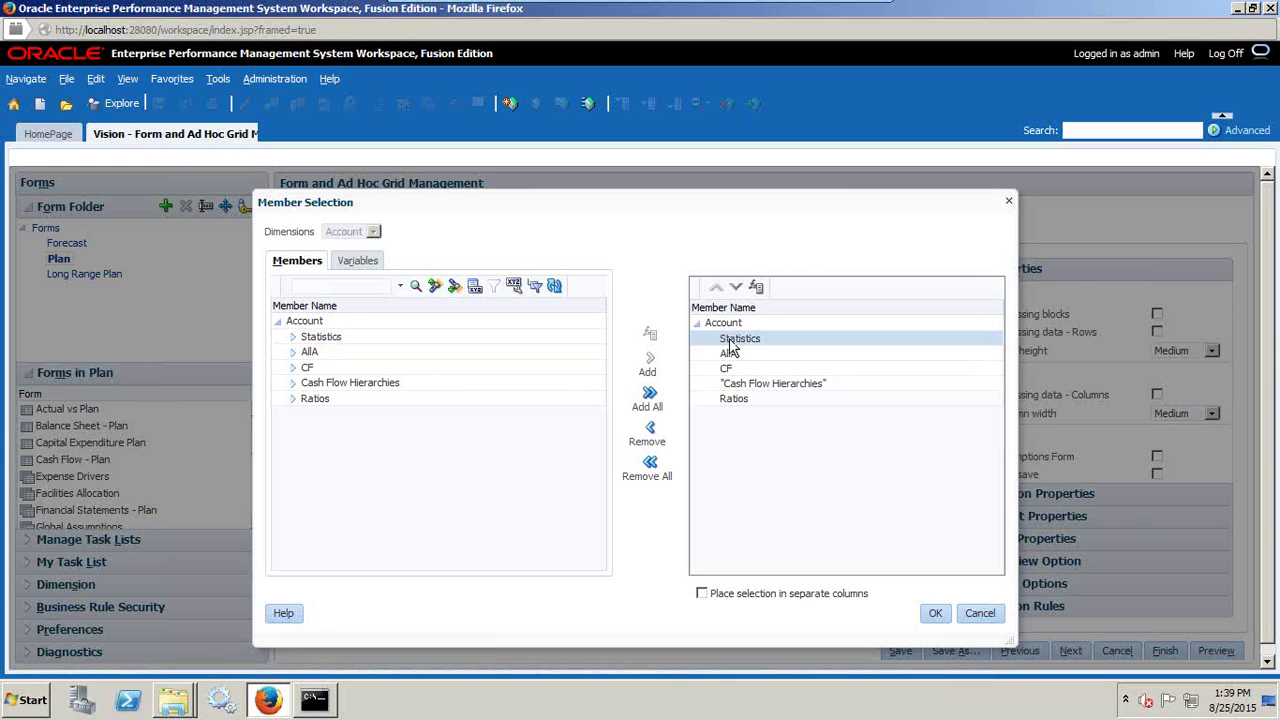
click(755, 287)
click(705, 433)
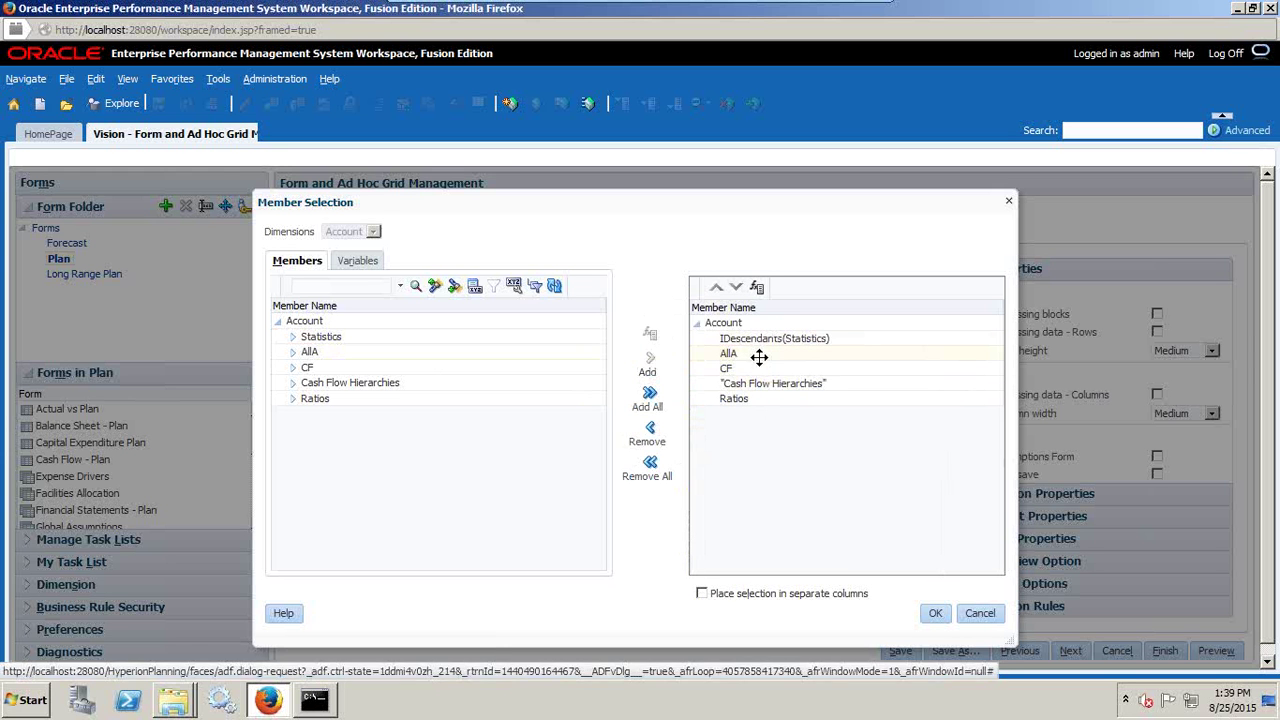
click(759, 356)
click(713, 433)
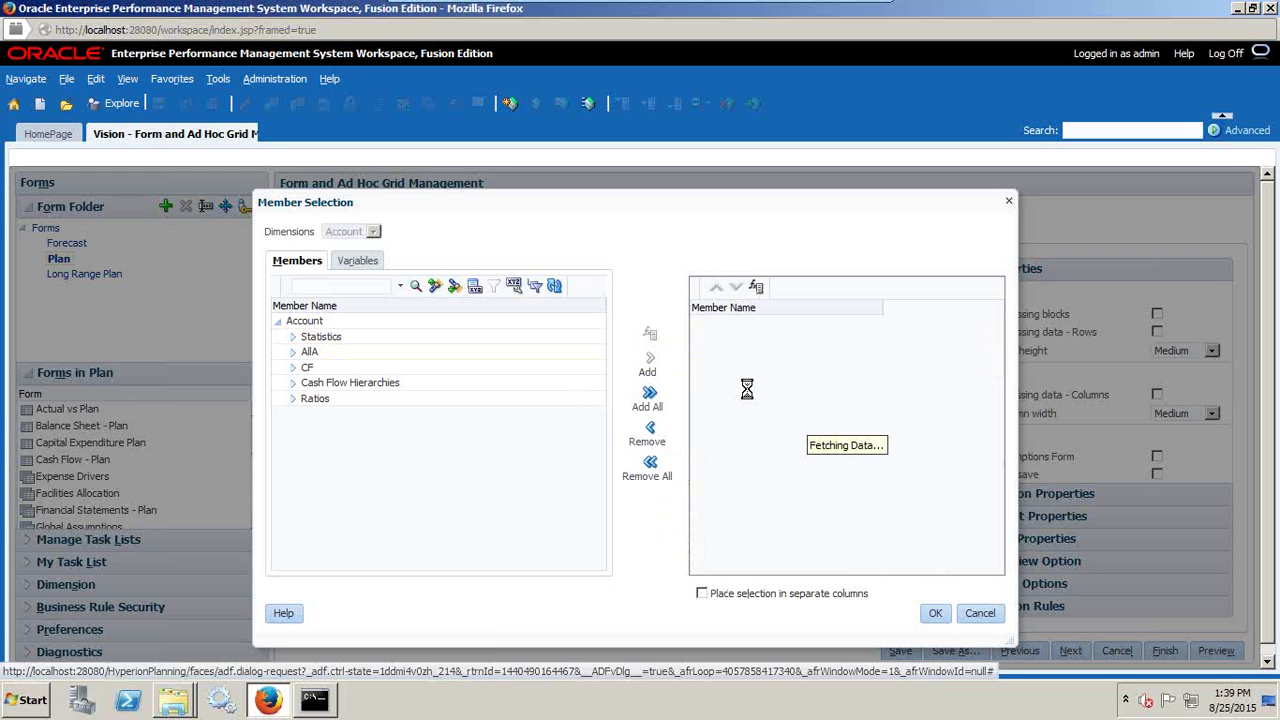
click(756, 288)
click(705, 433)
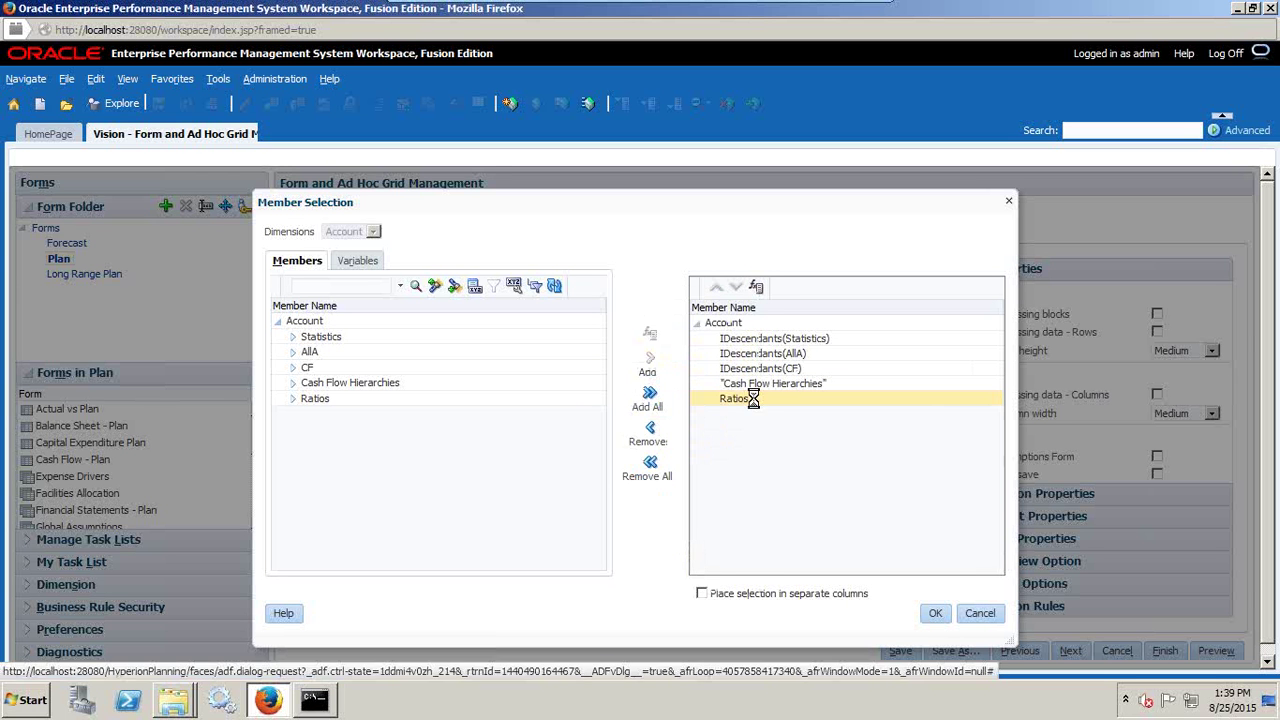
Apply Descendants (inc) to Ratios and Cash Flow Hierarchies and accept the Account member selection
click(752, 399)
click(756, 289)
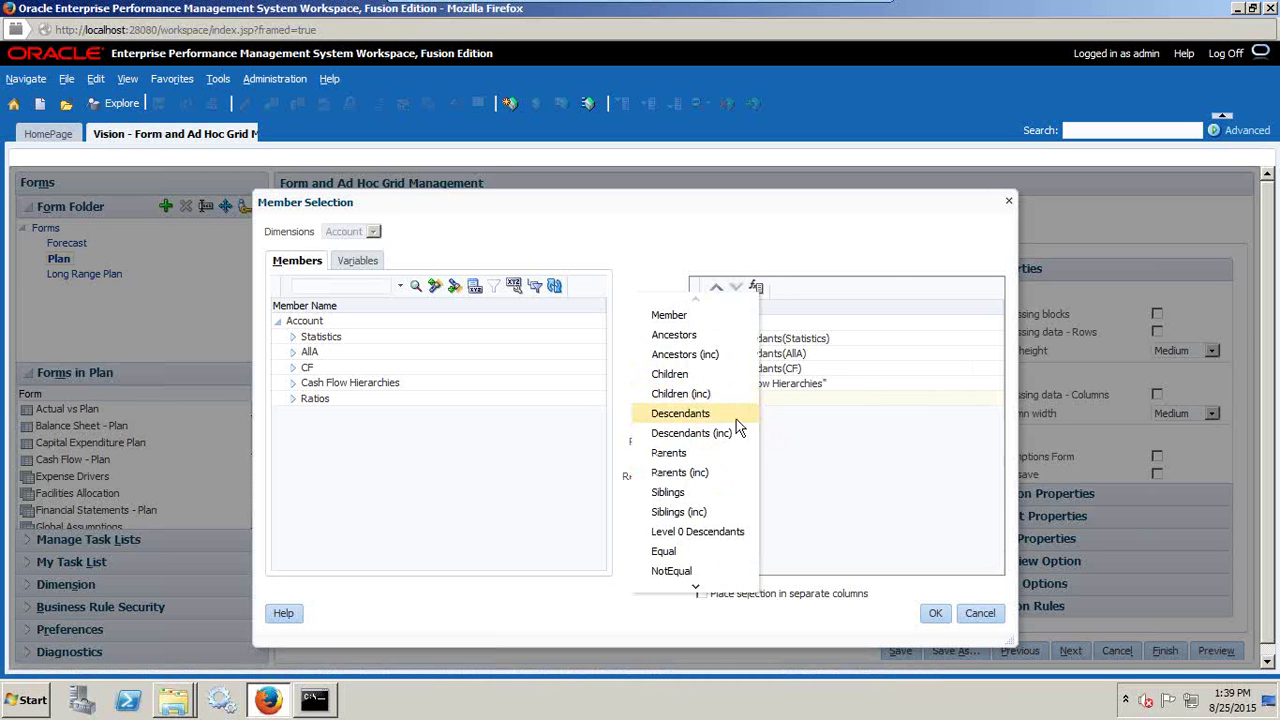
click(731, 432)
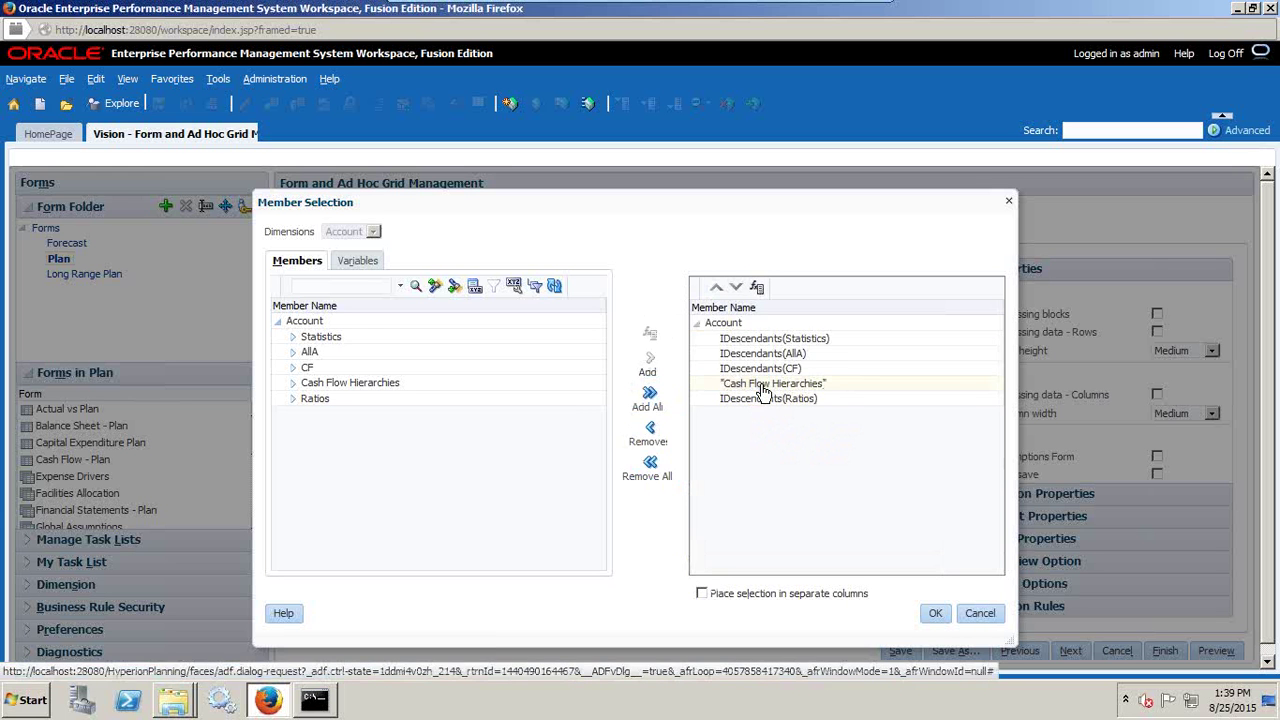
click(756, 288)
click(728, 436)
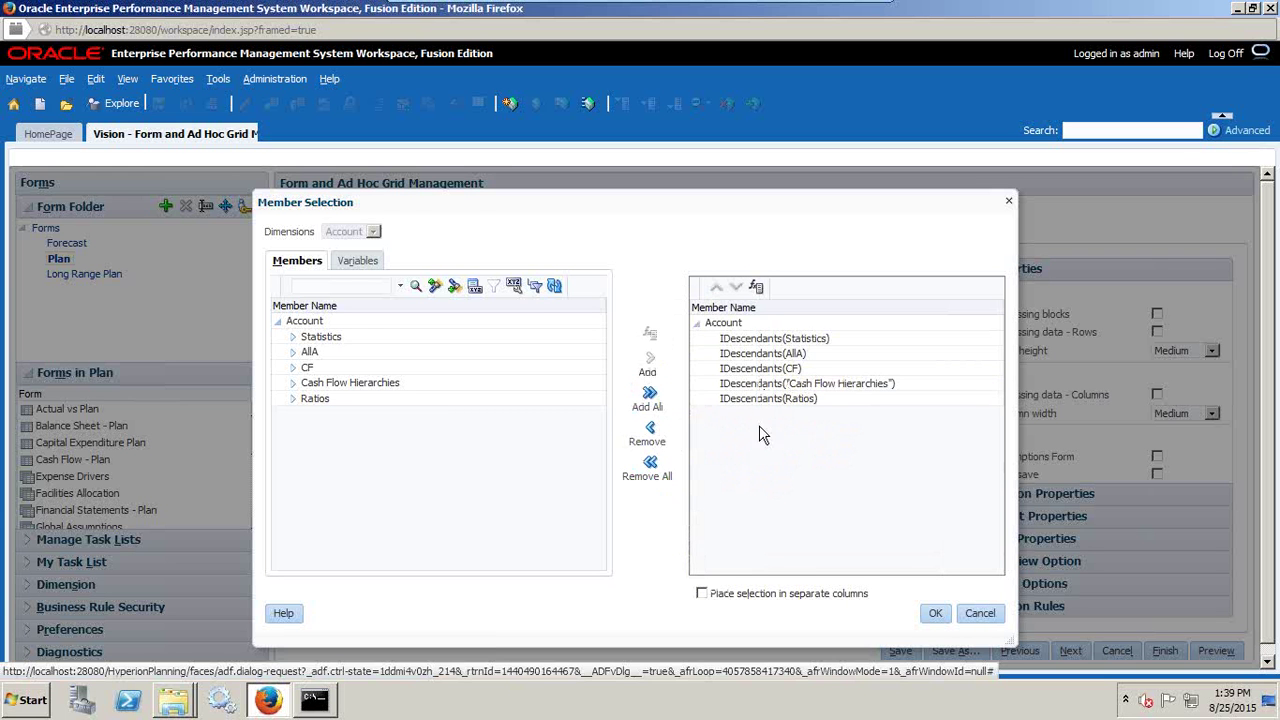
click(932, 613)
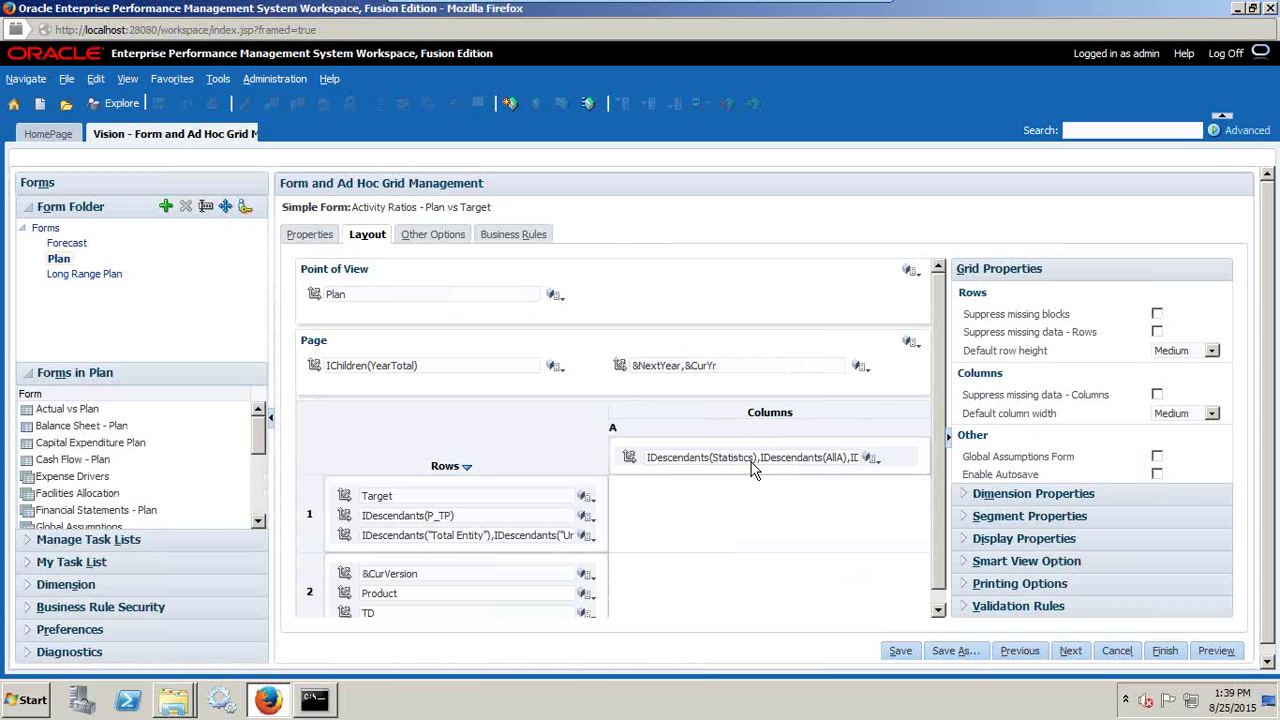
Save the Activity Ratios - Plan vs Target form and finish editing it
click(920, 650)
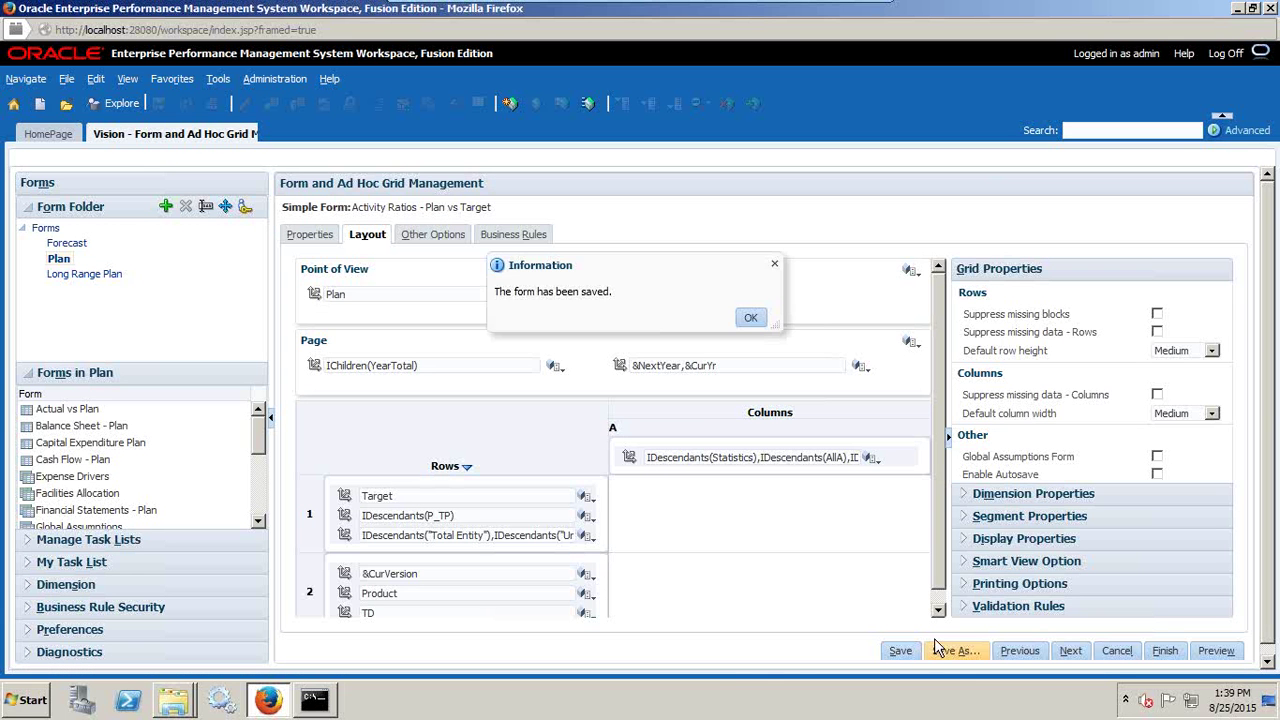
click(750, 318)
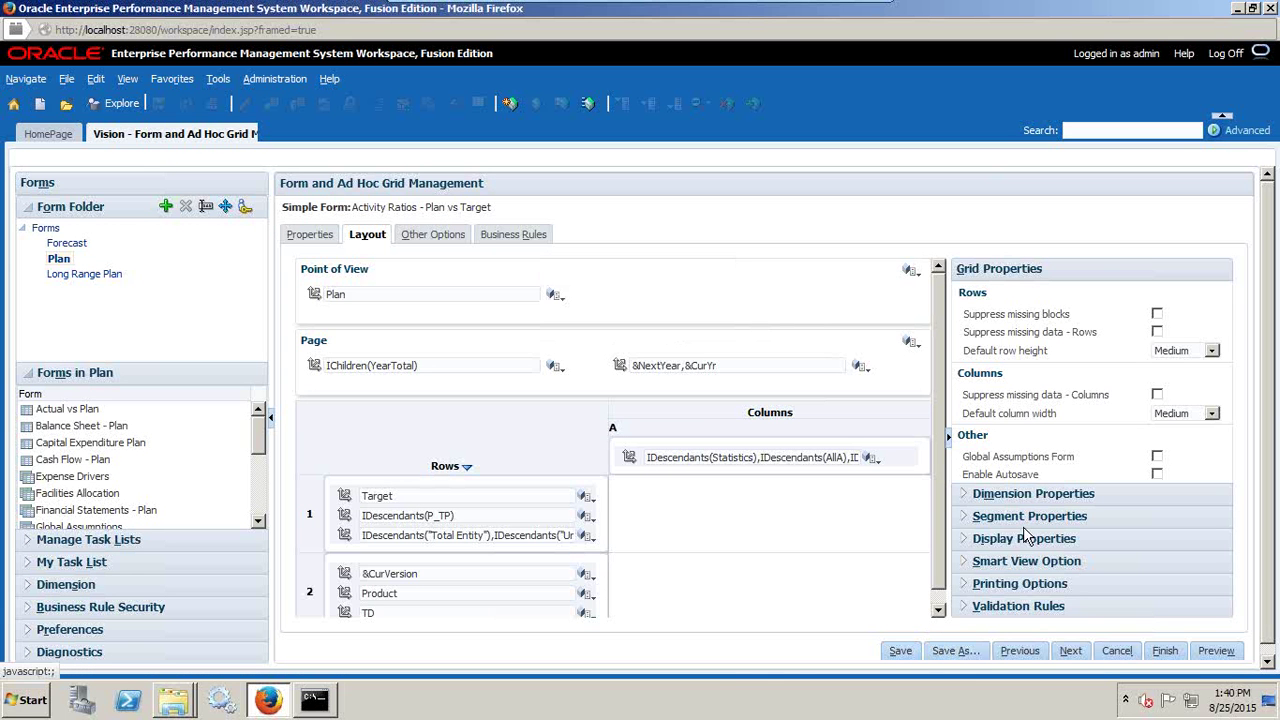
click(1165, 651)
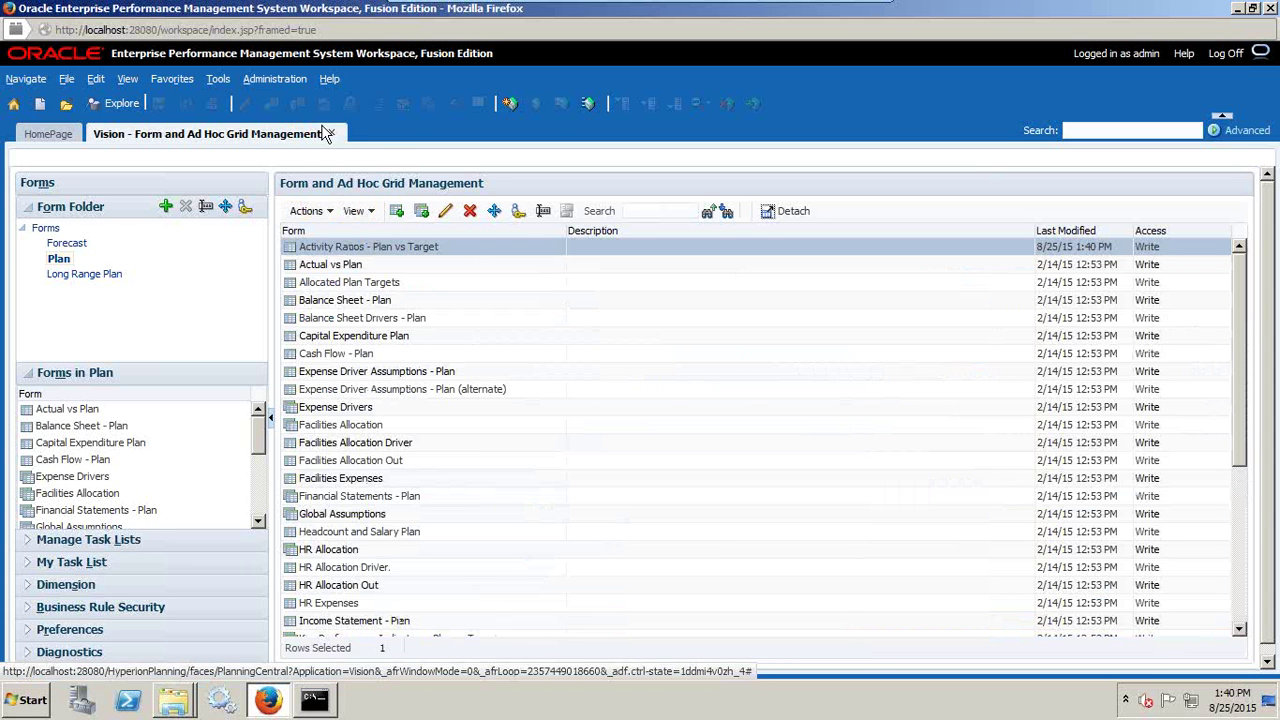
Open the grid diagnostics for the Vision application
click(285, 80)
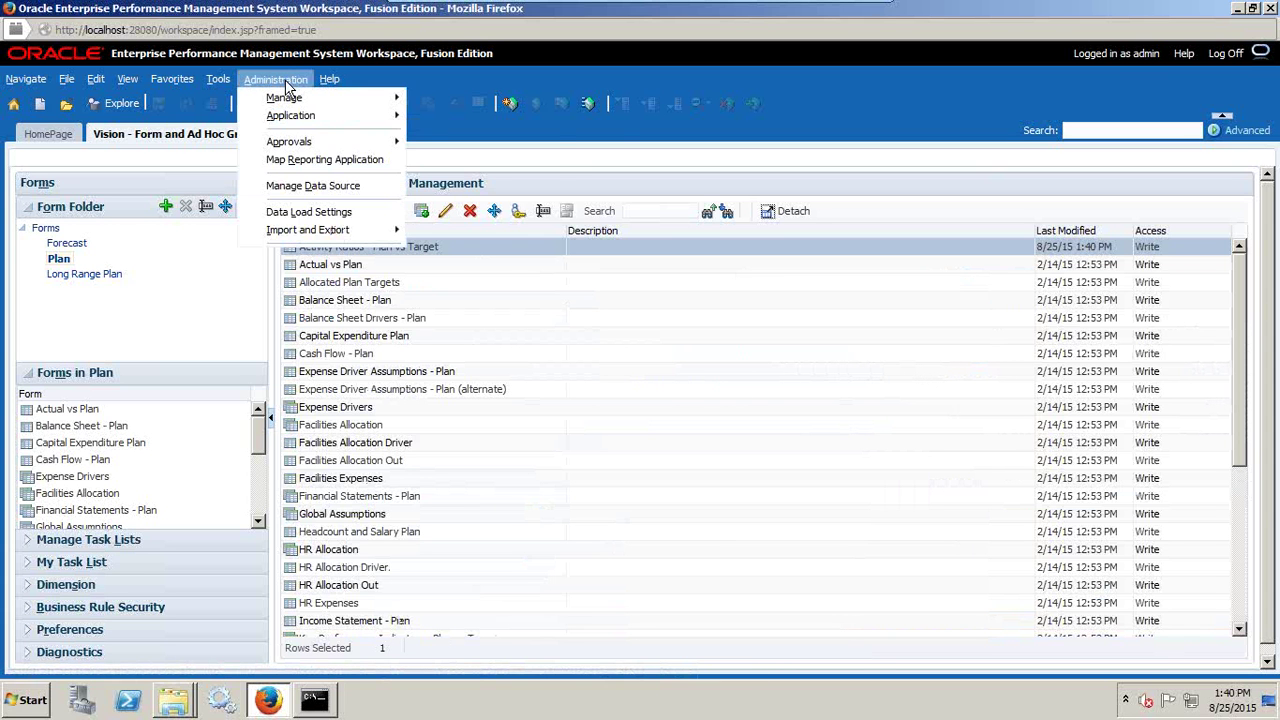
click(219, 80)
mouse_move(296, 380)
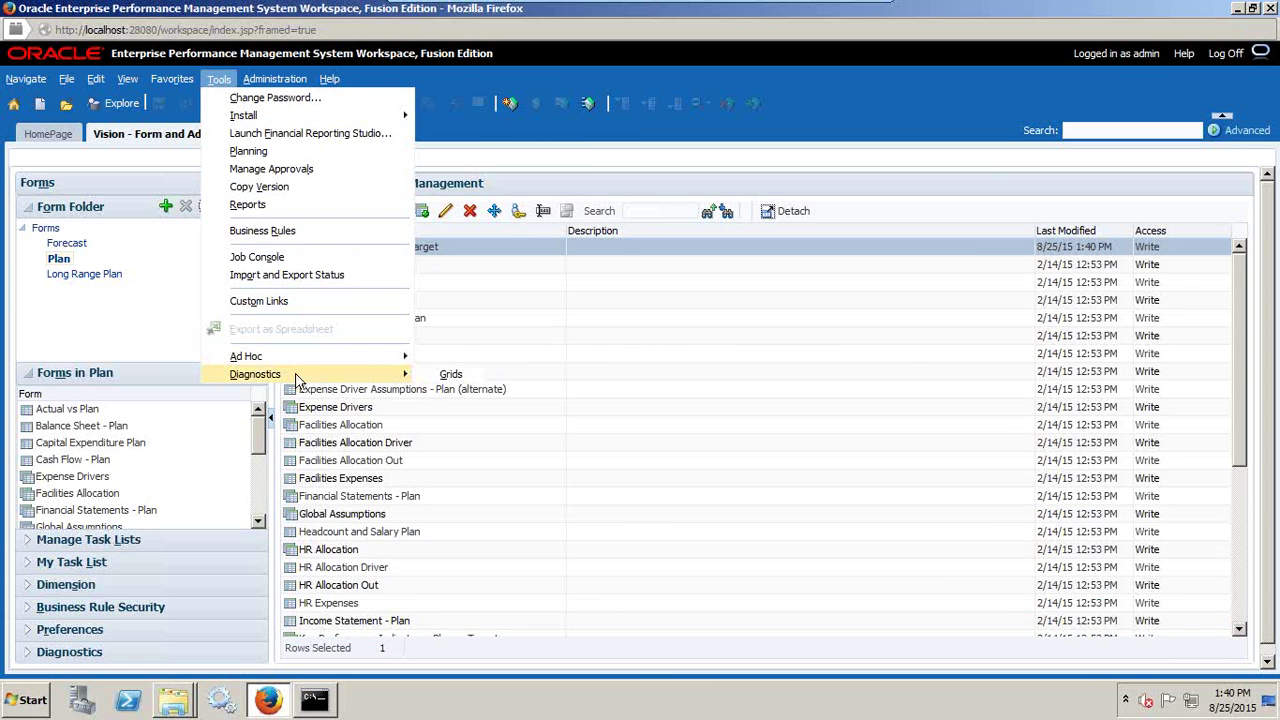
click(447, 374)
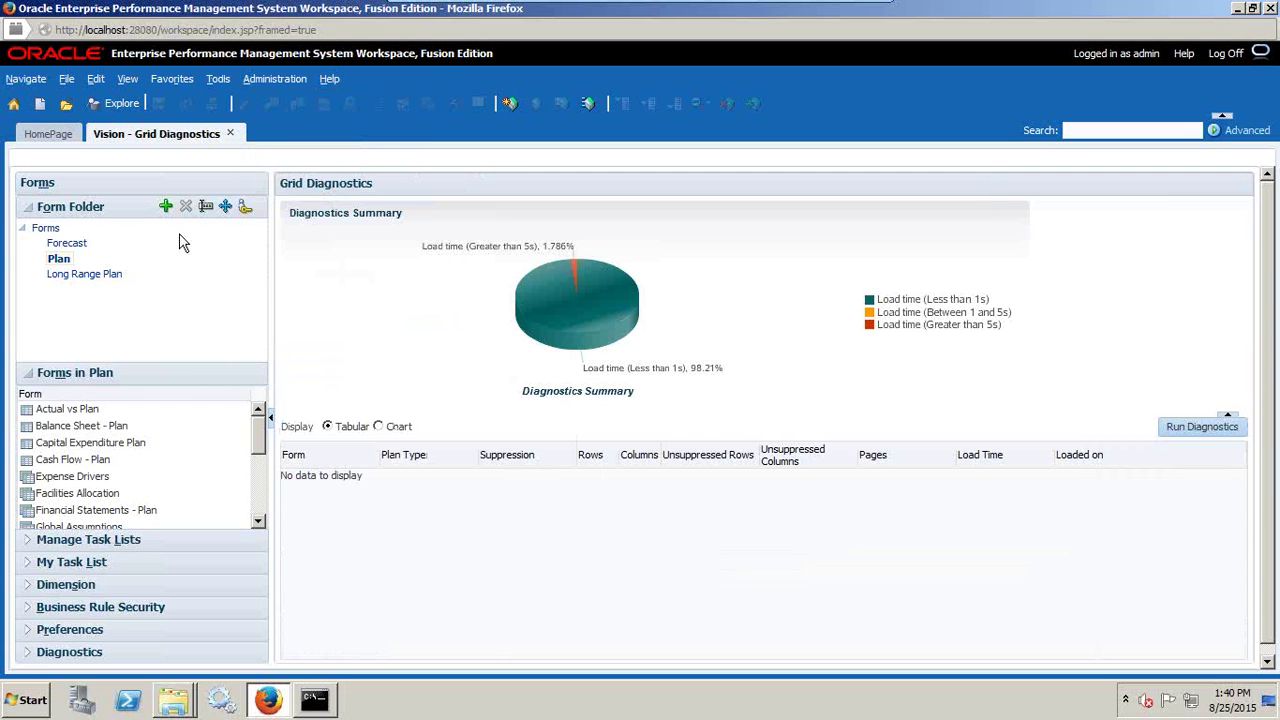
Select all available forms and run the grid diagnostics on them
click(1196, 425)
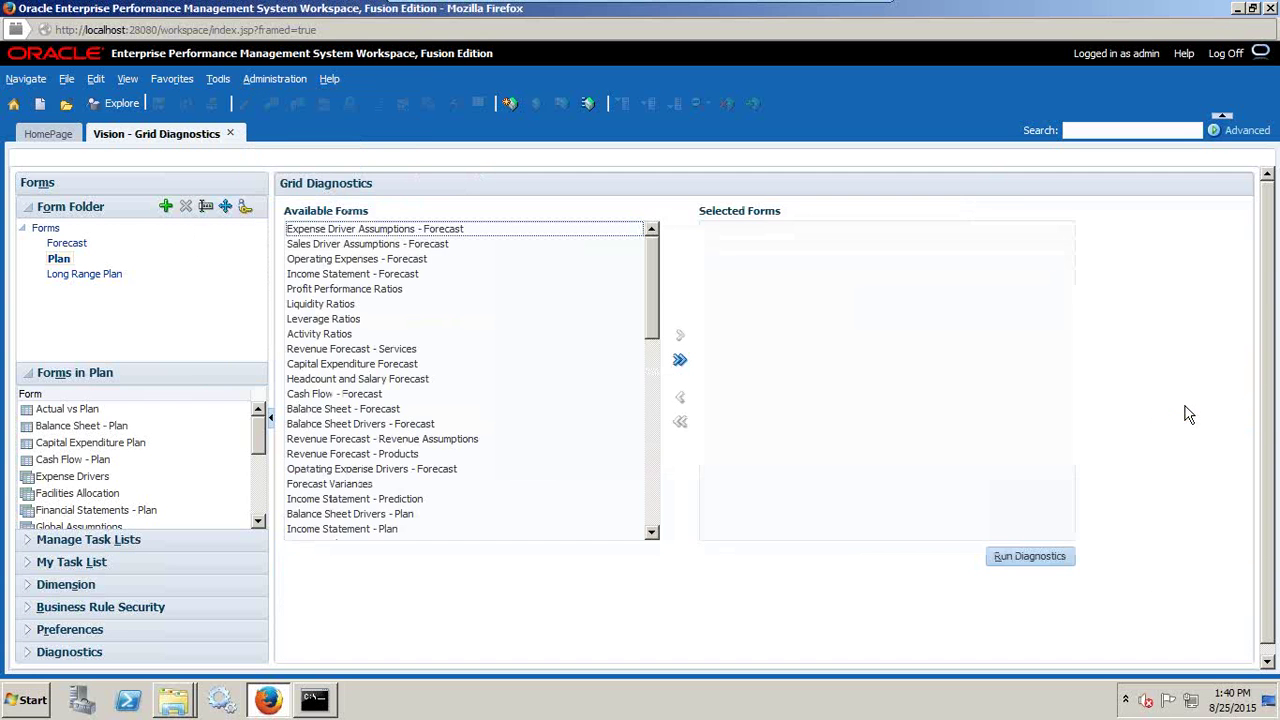
click(681, 362)
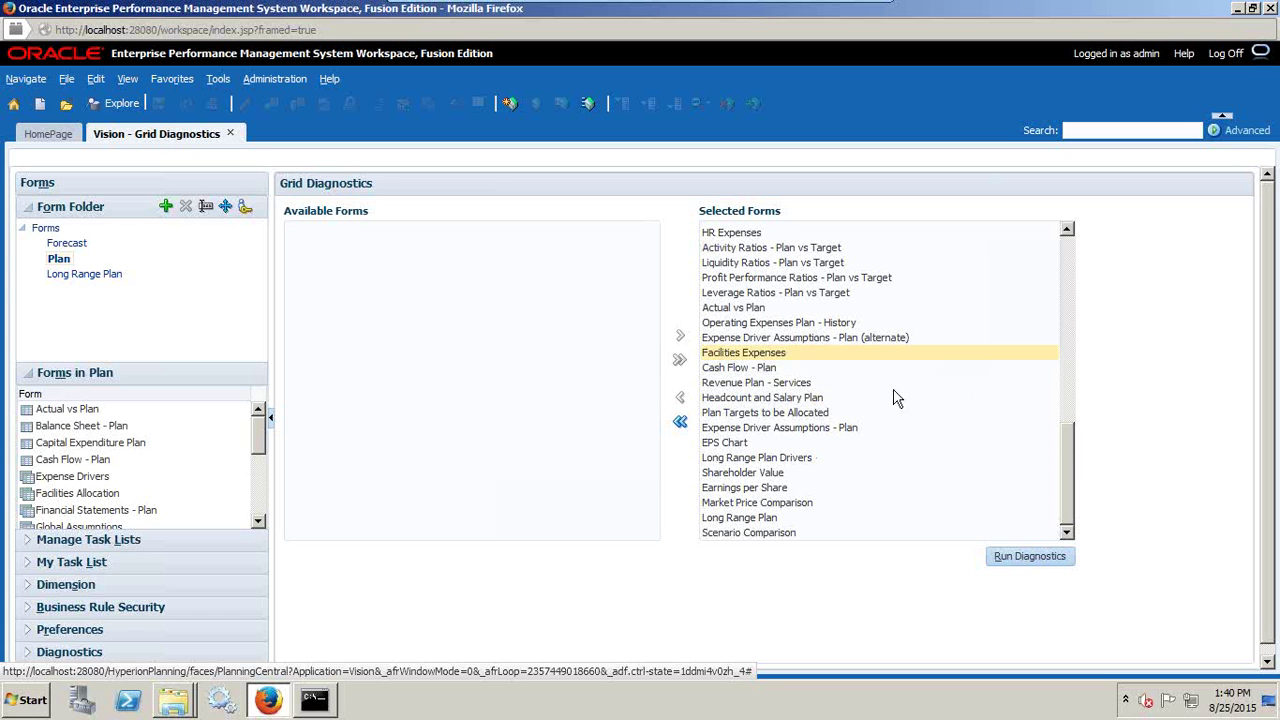
drag(1069, 475, 1090, 497)
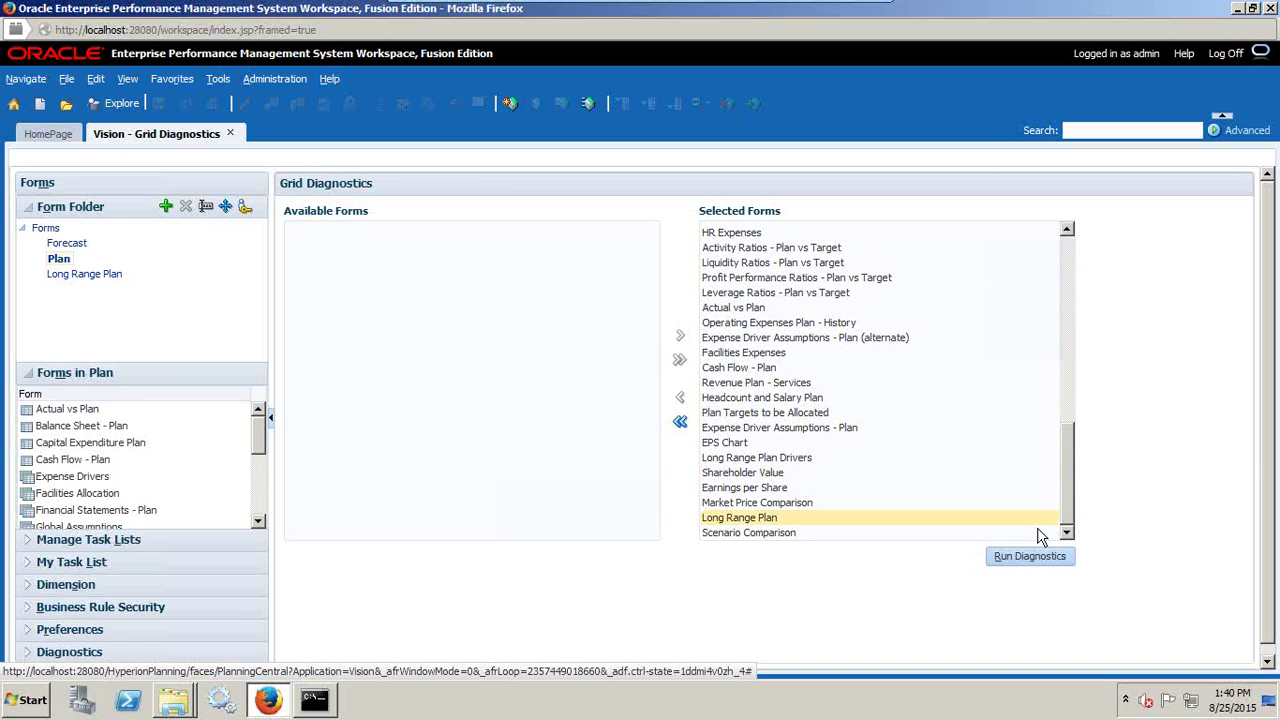
click(1032, 560)
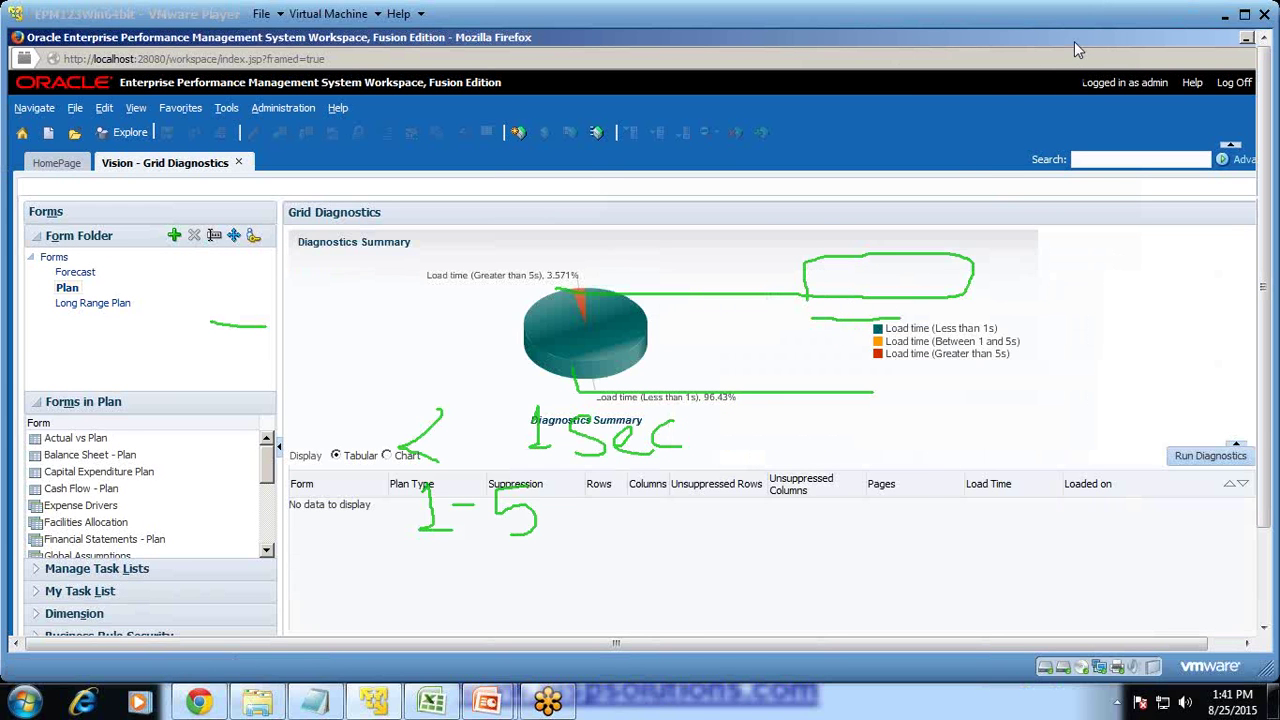
Maximize the virtual machine, list the forms that load in less than 1s, widen the Form column and review the whole list
click(1244, 14)
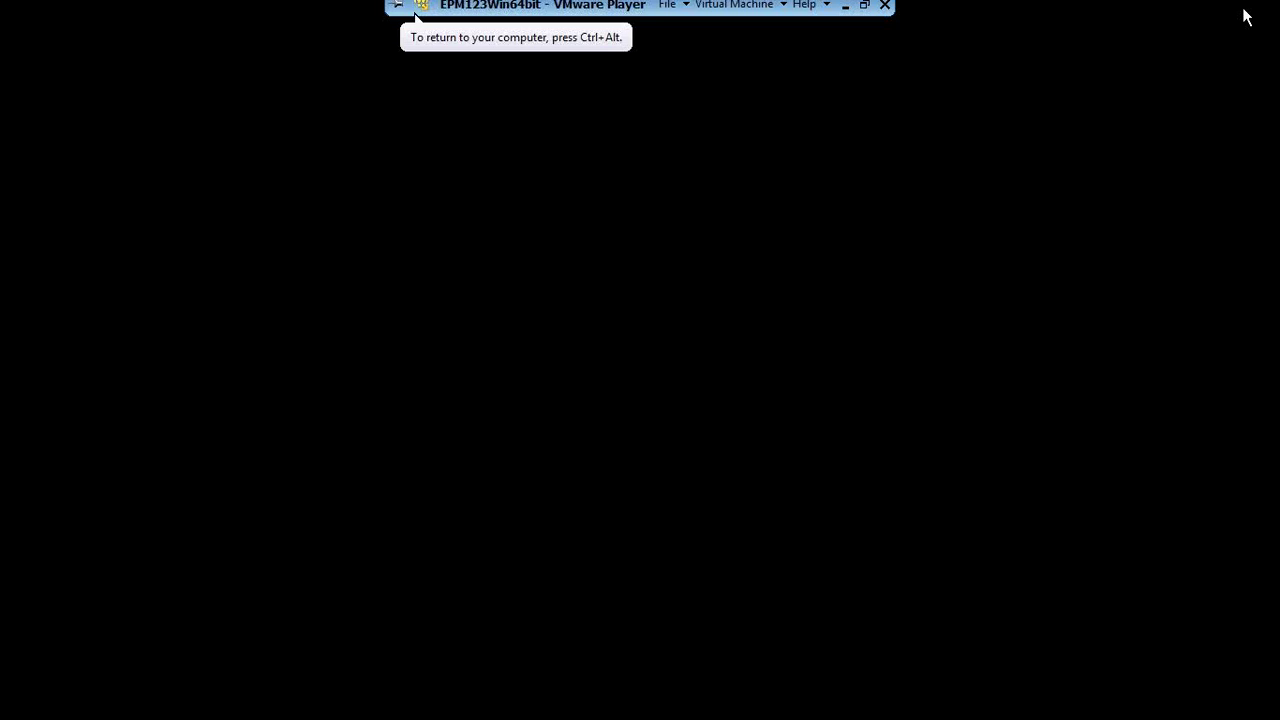
mouse_move(566, 304)
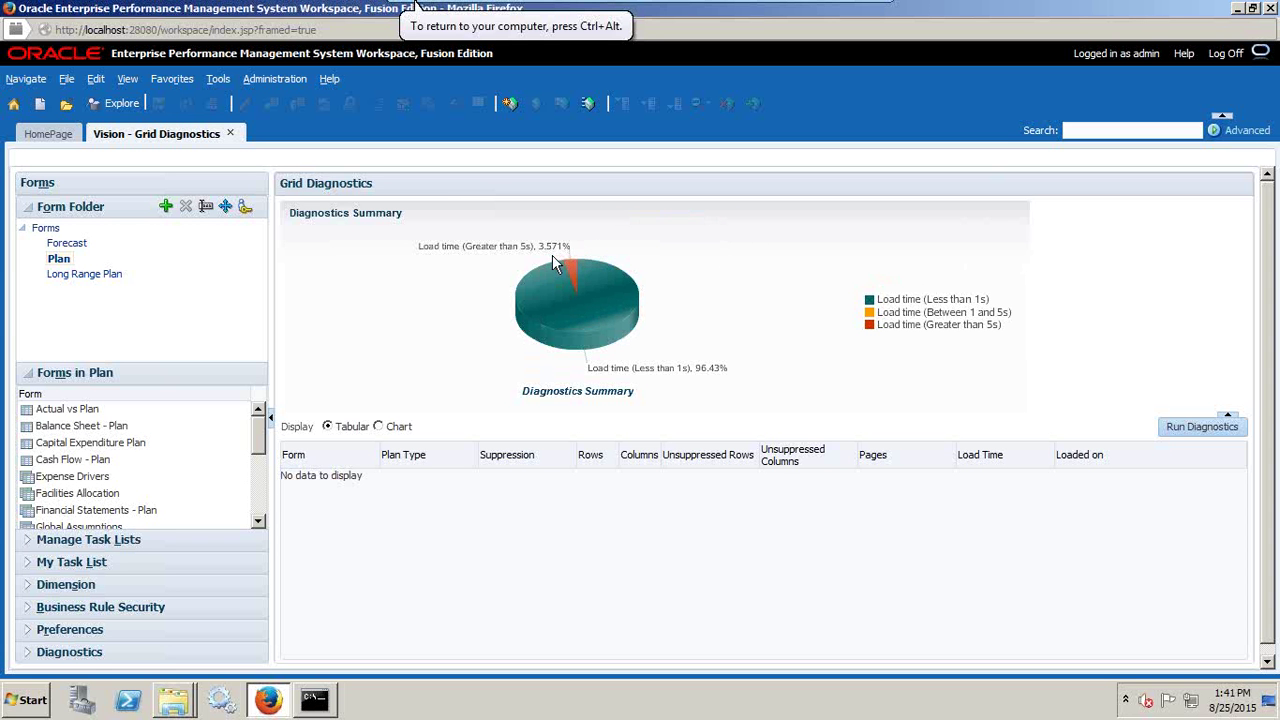
mouse_move(563, 259)
click(590, 316)
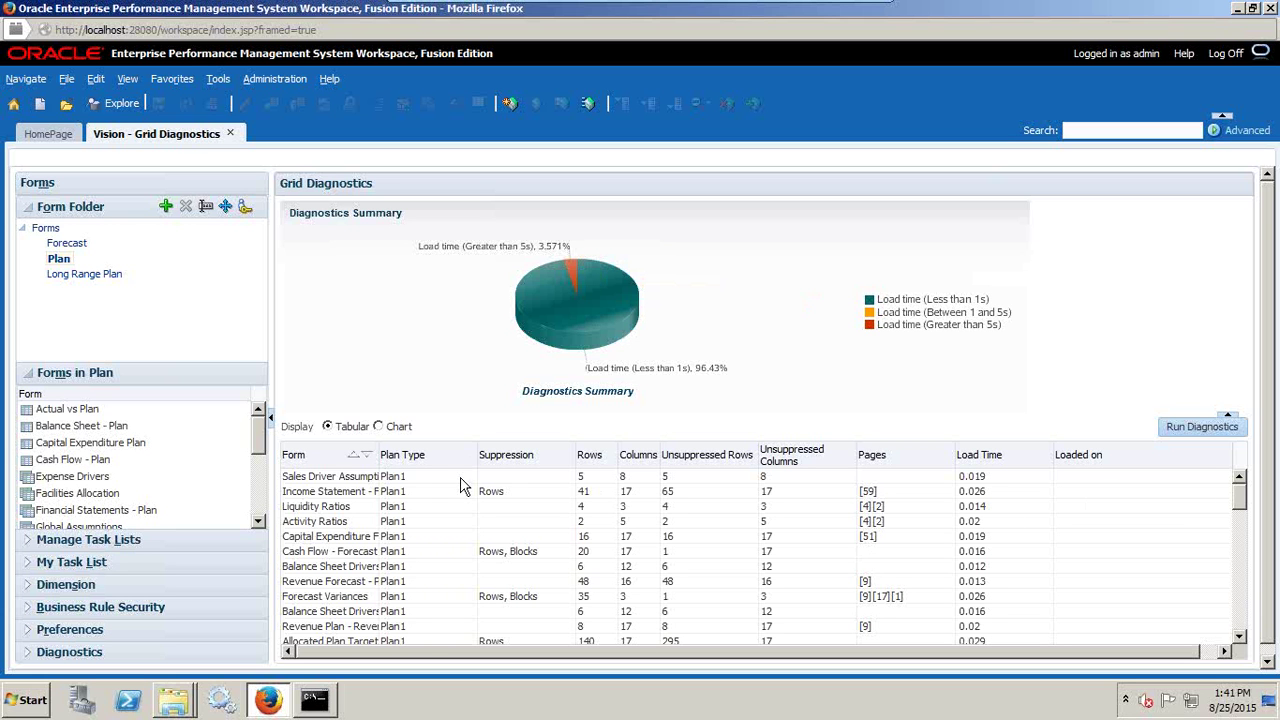
drag(378, 455, 411, 455)
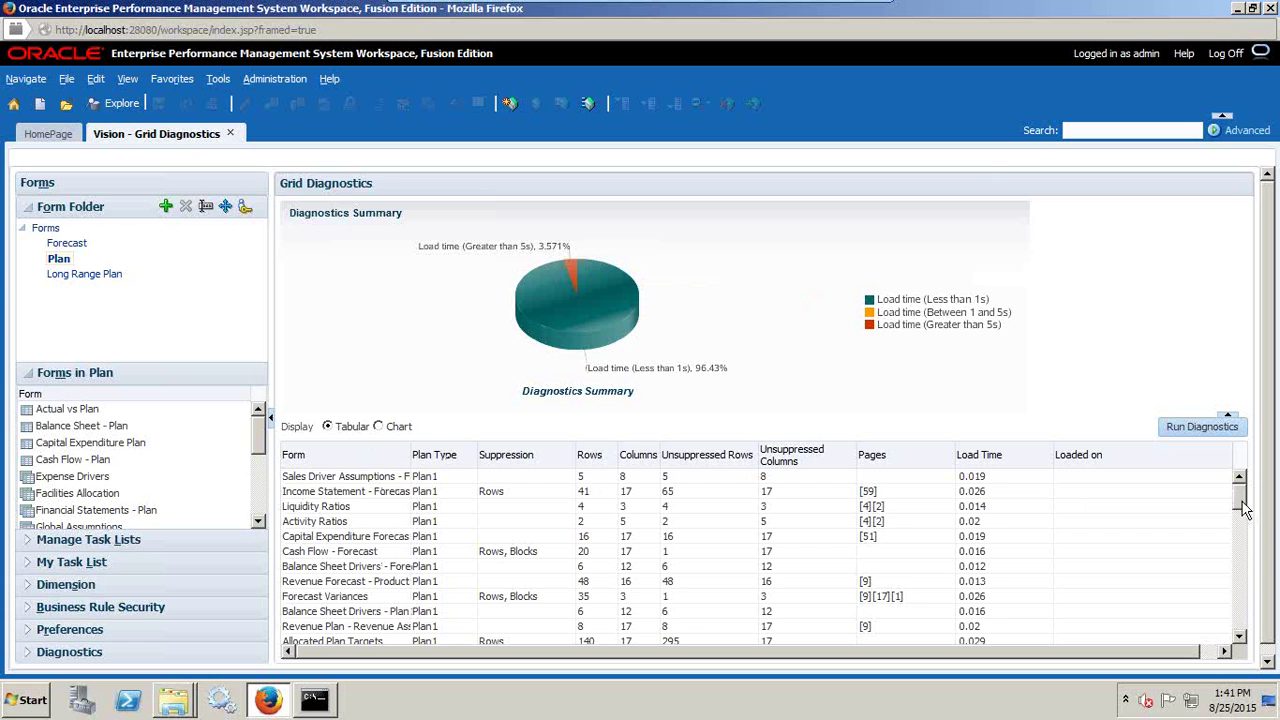
click(1237, 638)
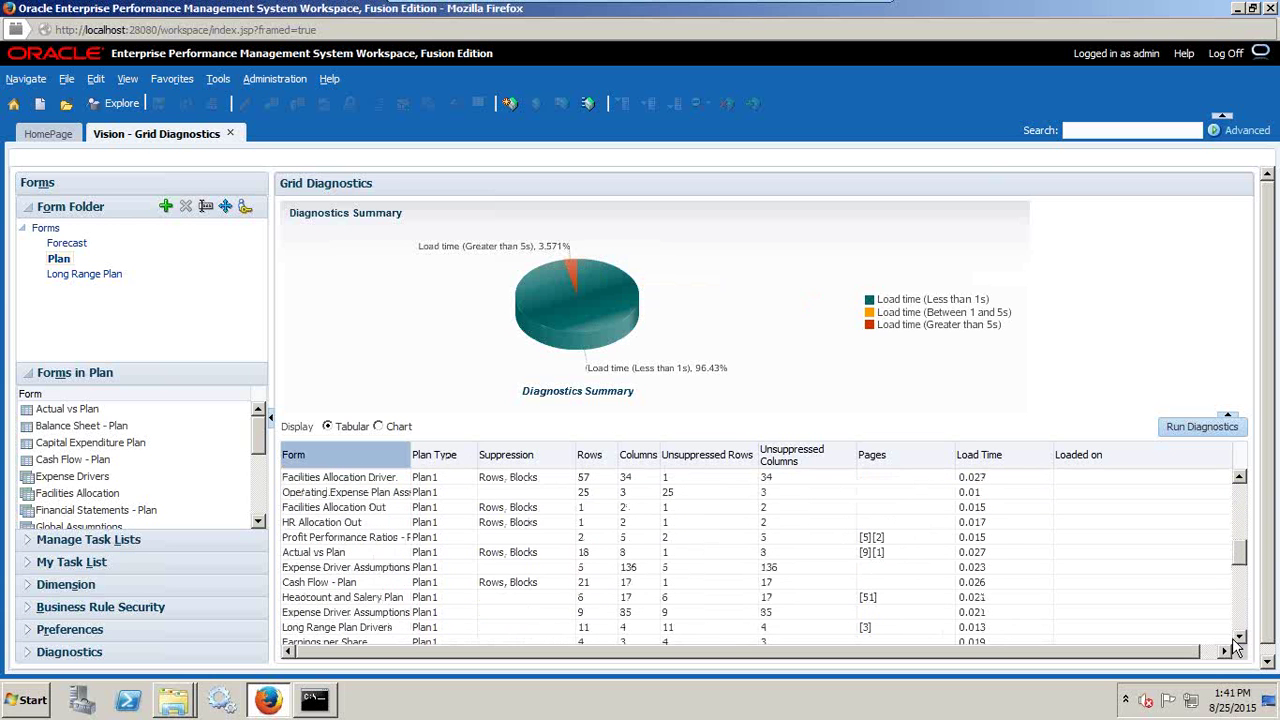
click(1237, 641)
click(1237, 641)
click(1237, 641)
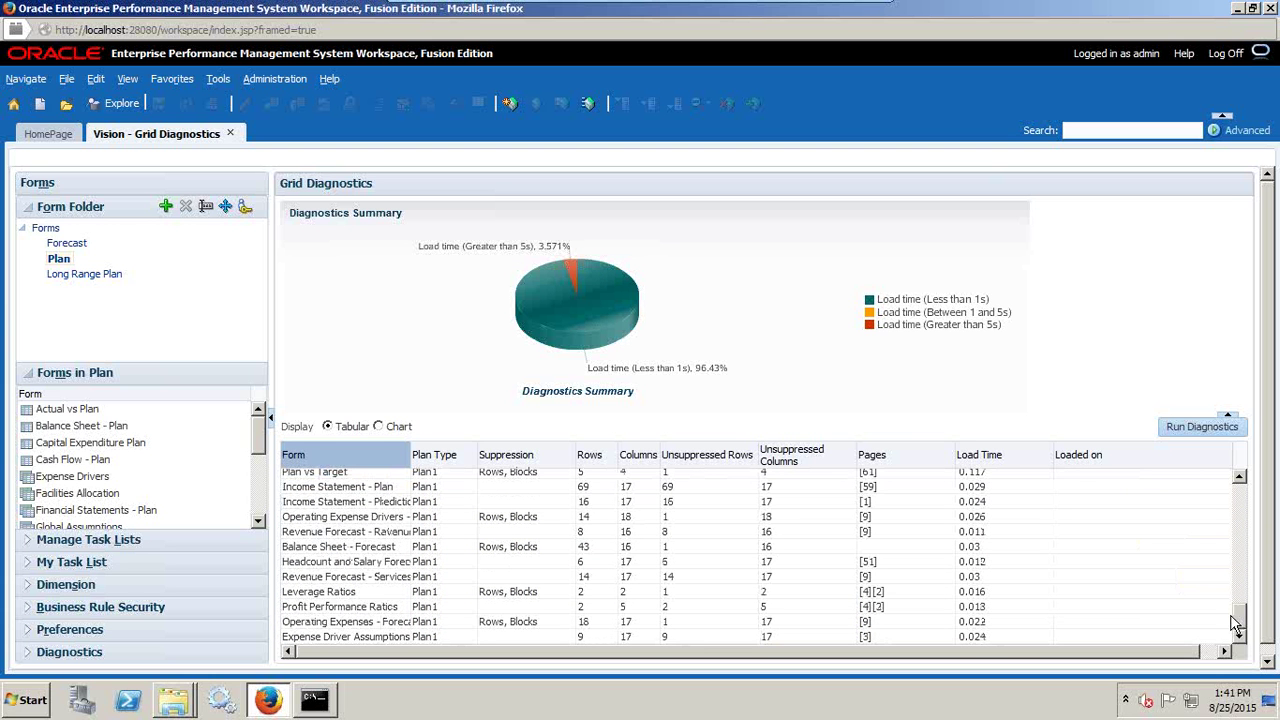
List the forms with a load time greater than 5s, widen the Form and Plan Type columns and inspect the load time warning
click(578, 276)
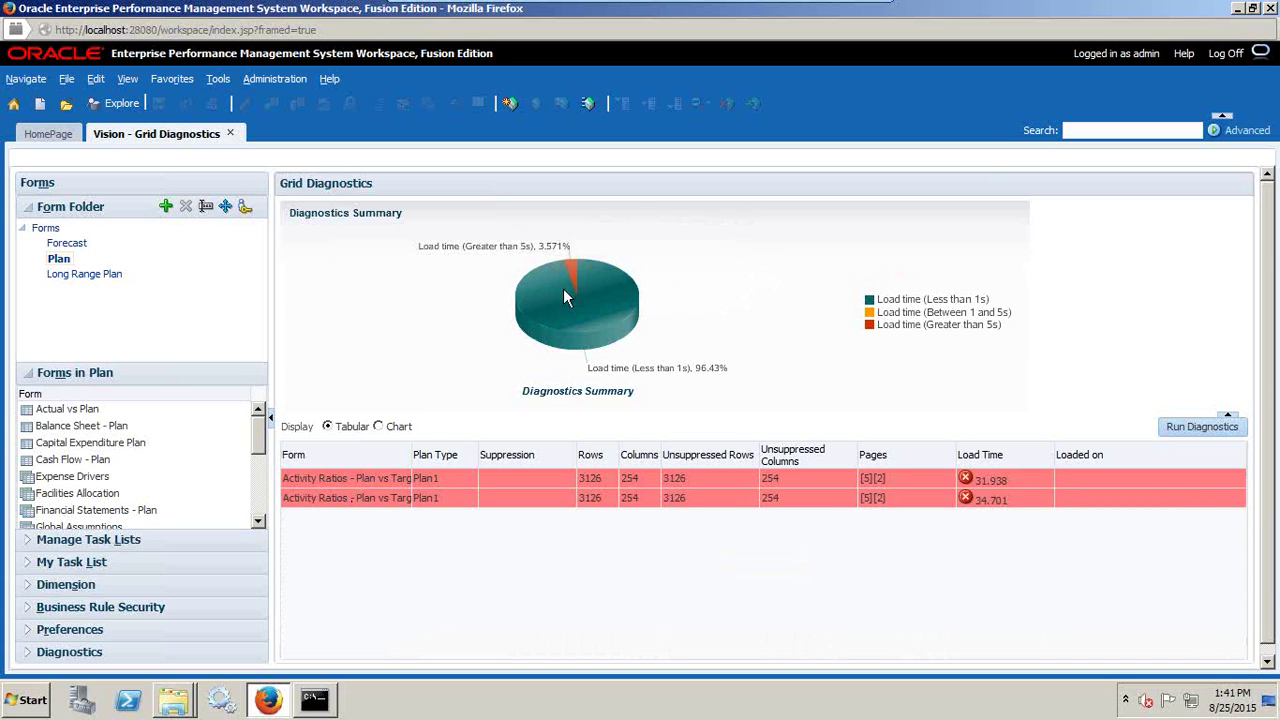
drag(411, 455, 462, 460)
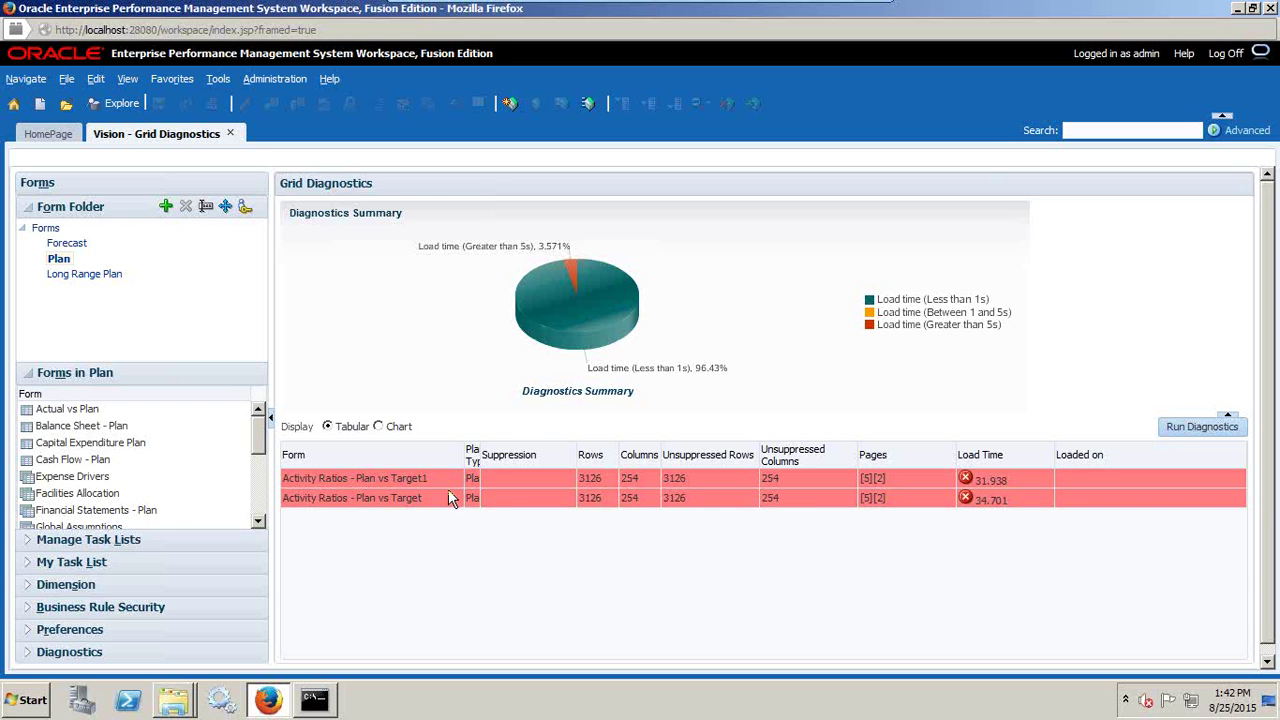
drag(472, 462, 531, 468)
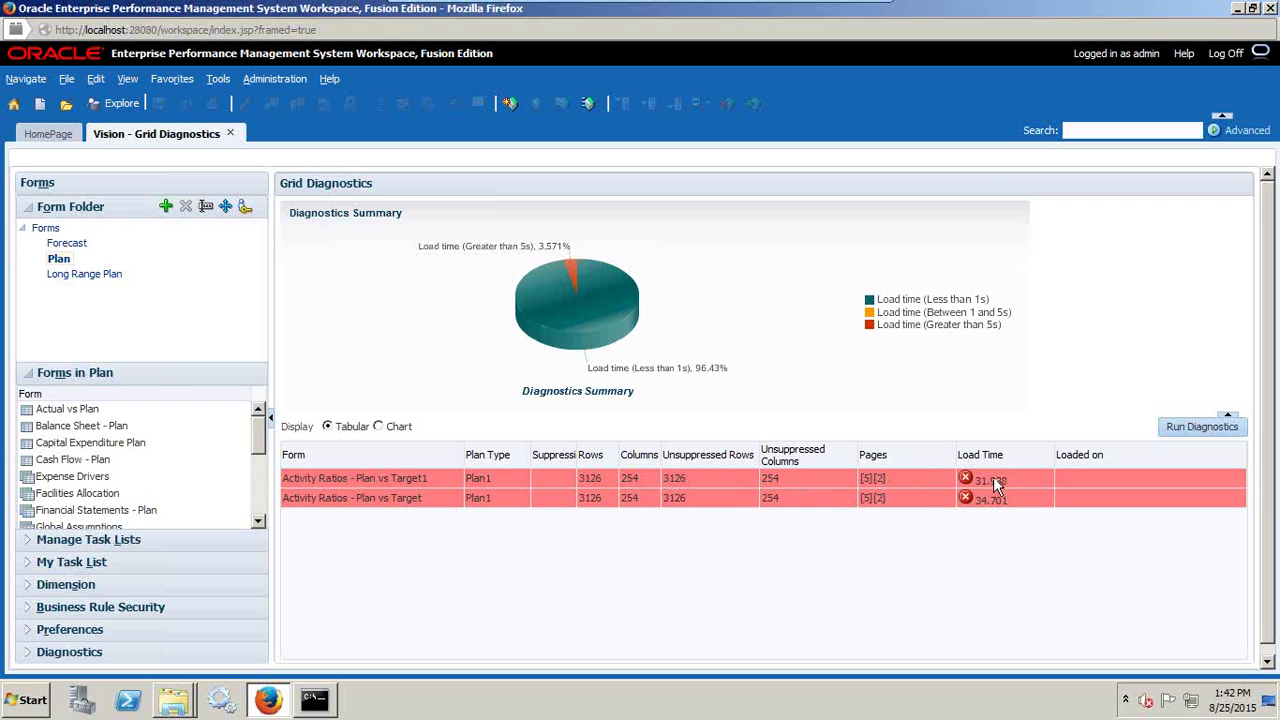
mouse_move(1003, 488)
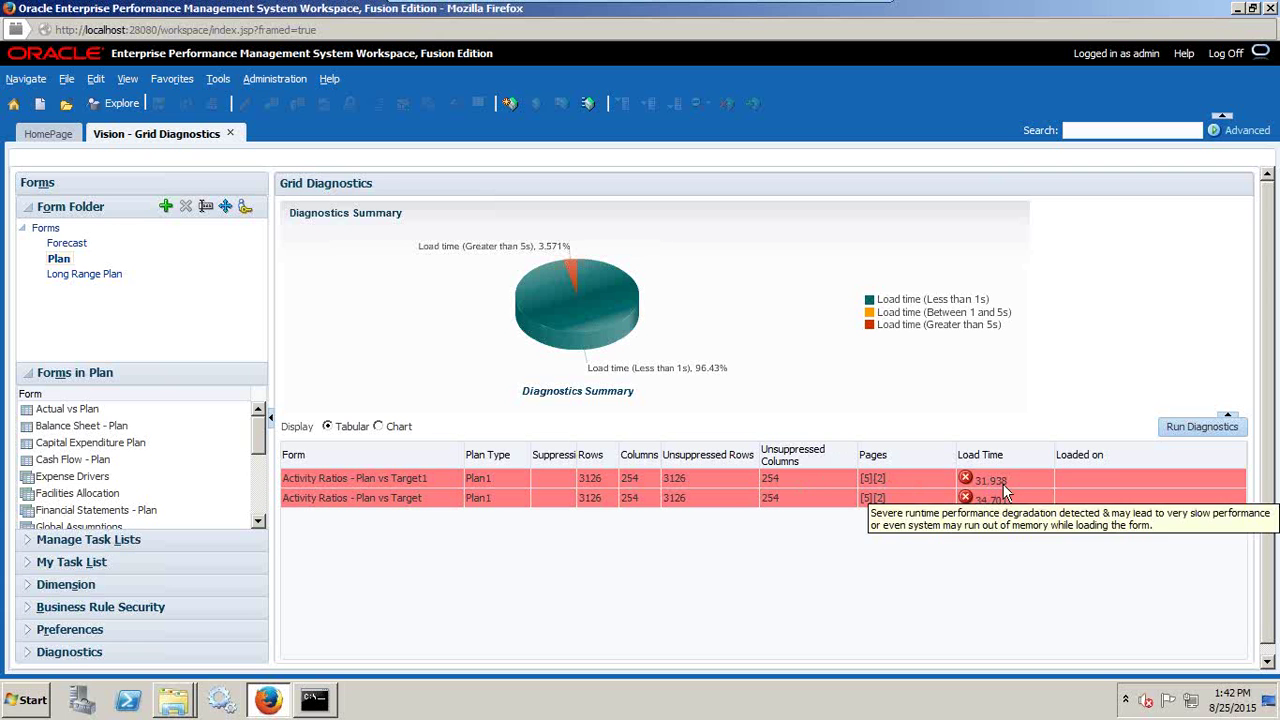
Display the slow forms' diagnostics as a chart and examine the load time of each form's bar
click(378, 426)
scroll(958, 513, down, 1)
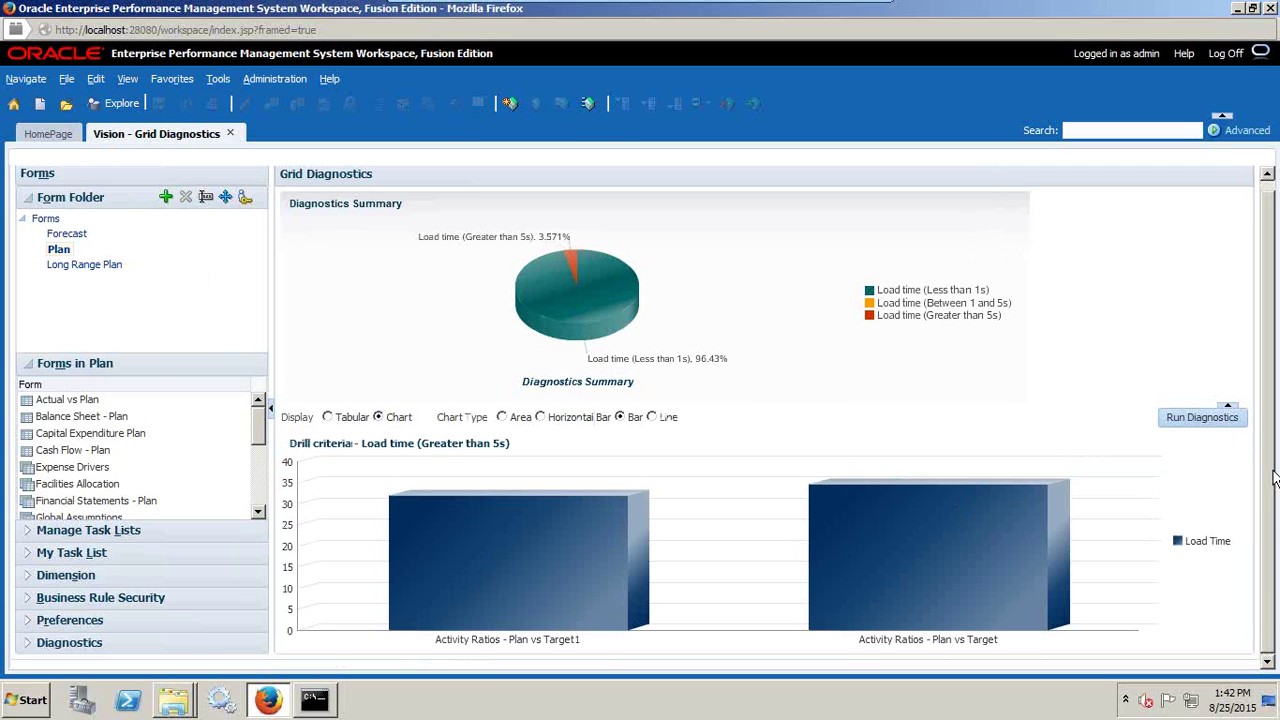
mouse_move(978, 556)
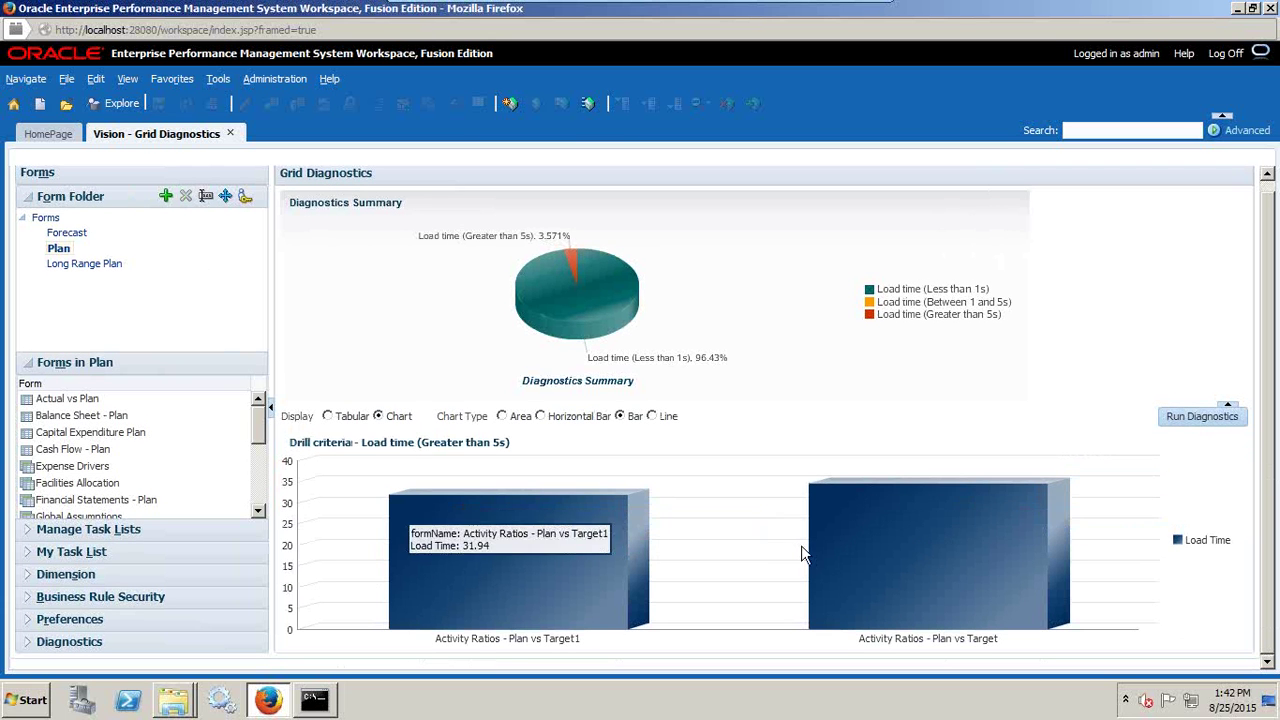
Minimize the virtual machine and advance the presentation slide show to its Any Question slide
mouse_move(852, 6)
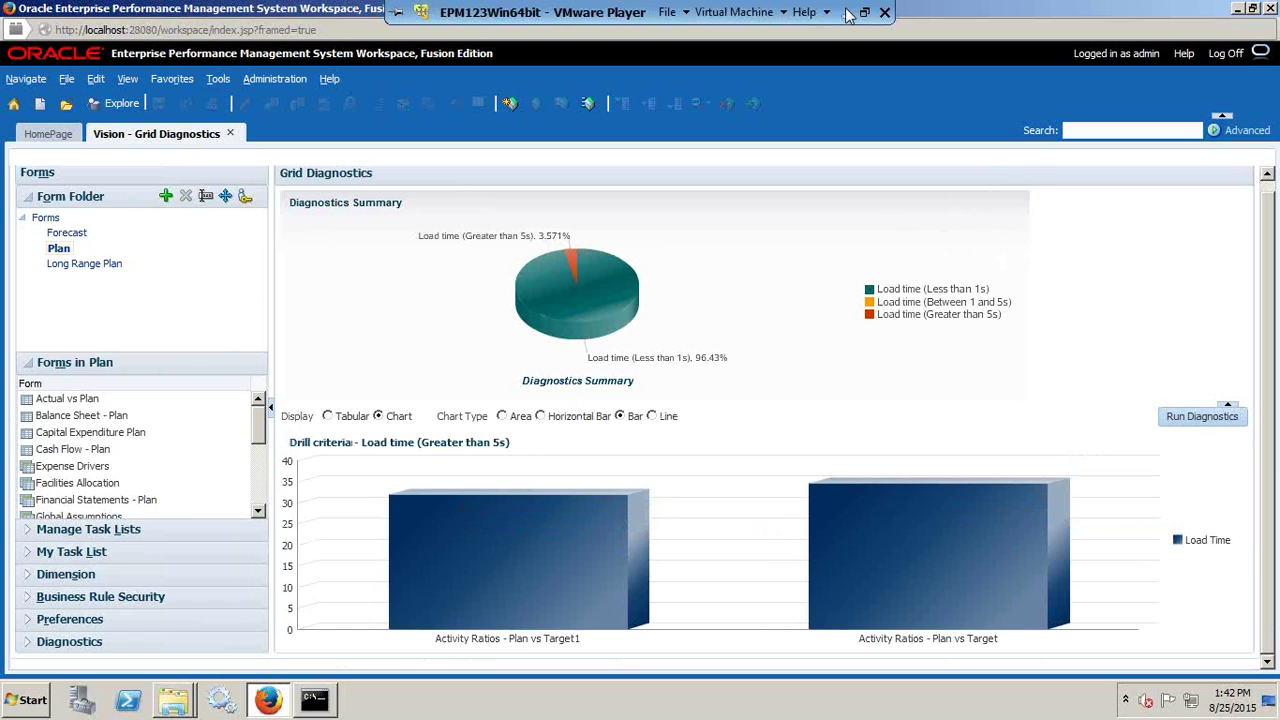
click(848, 14)
click(832, 345)
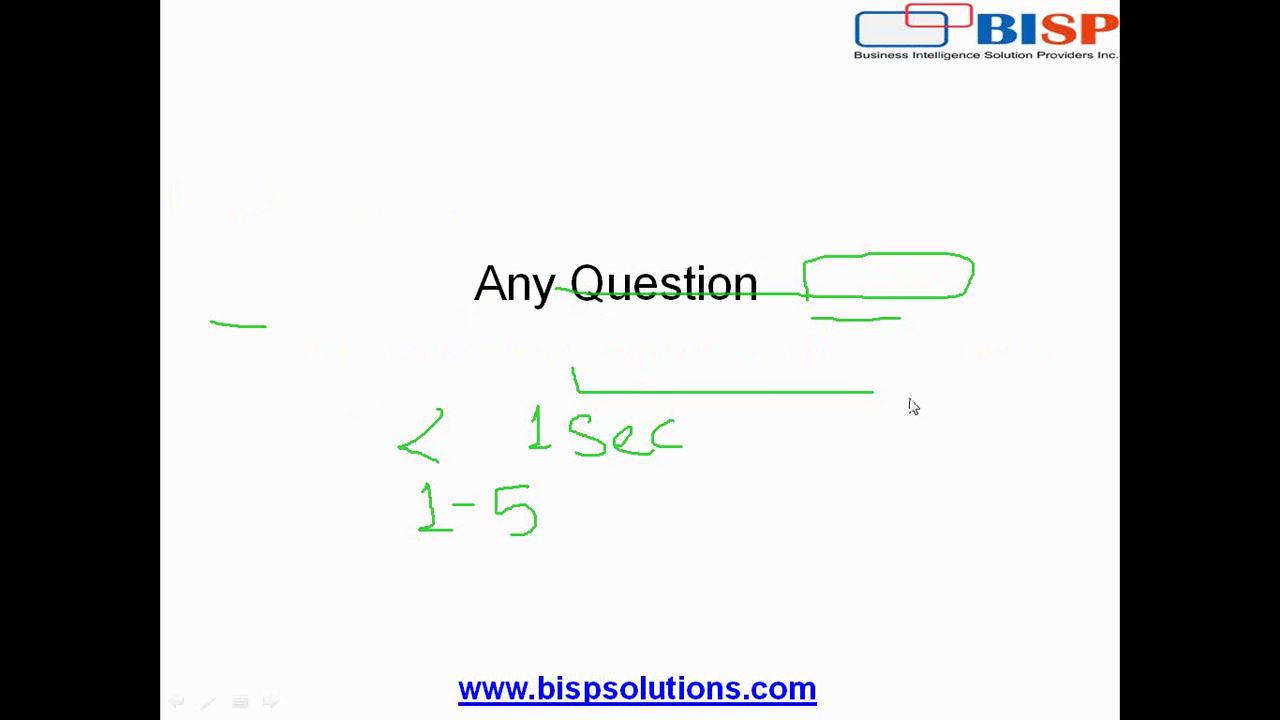